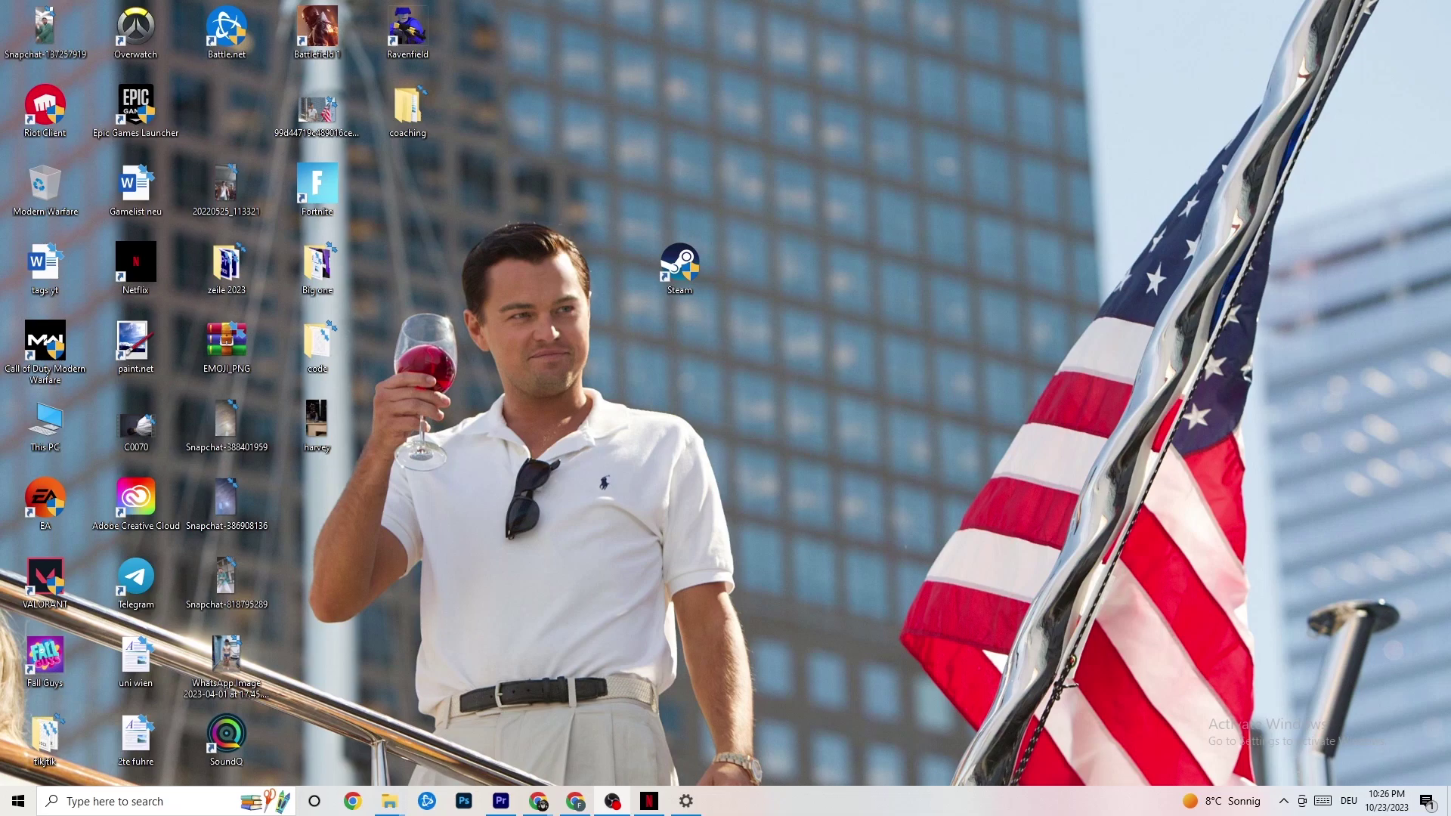
# Move the Steam desktop shortcut, undo the move, and set it back in place
pyautogui.moveTo(703, 256); pyautogui.dragTo(613, 256)
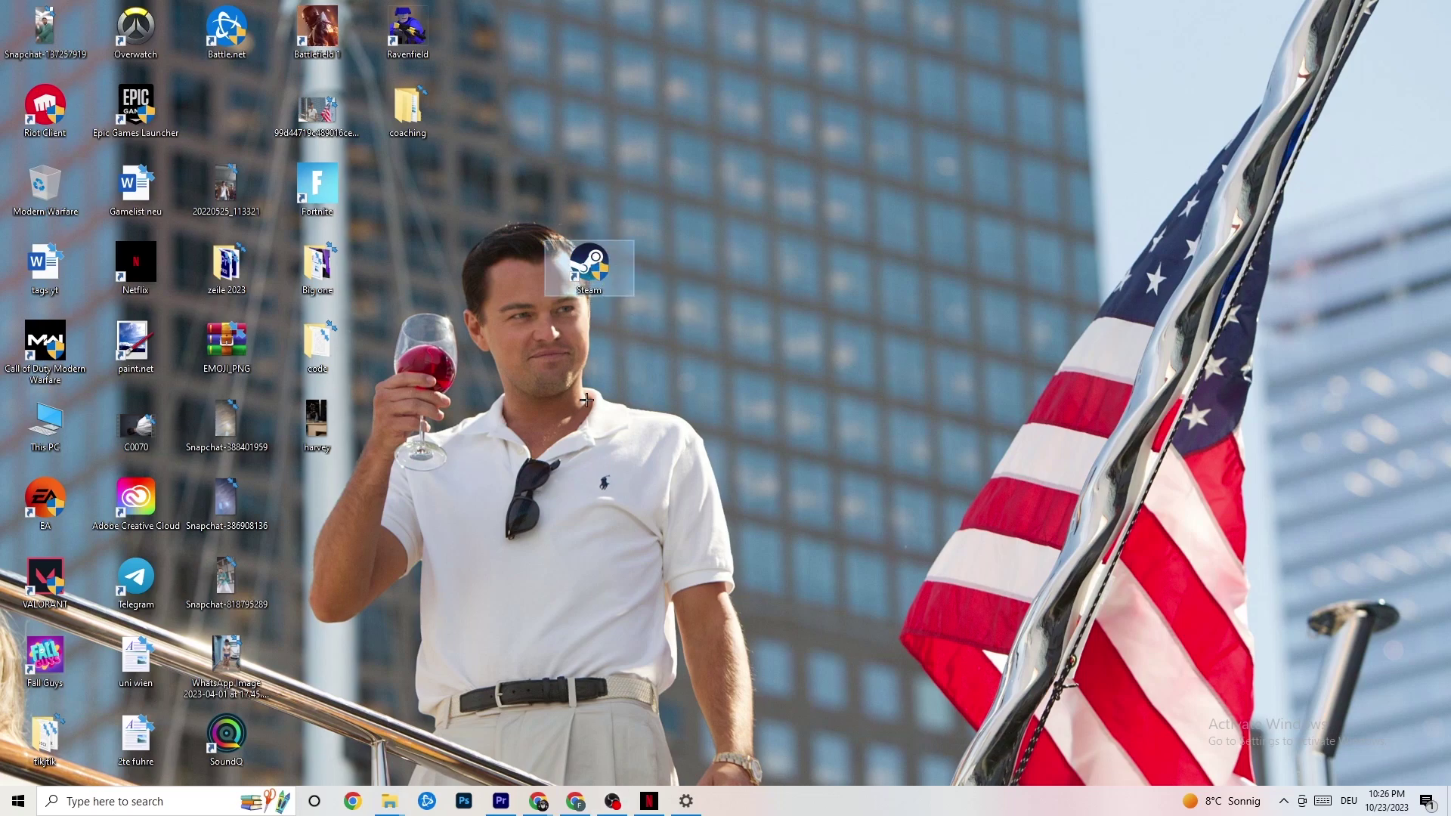
pyautogui.hotkey('ctrl', 'z')
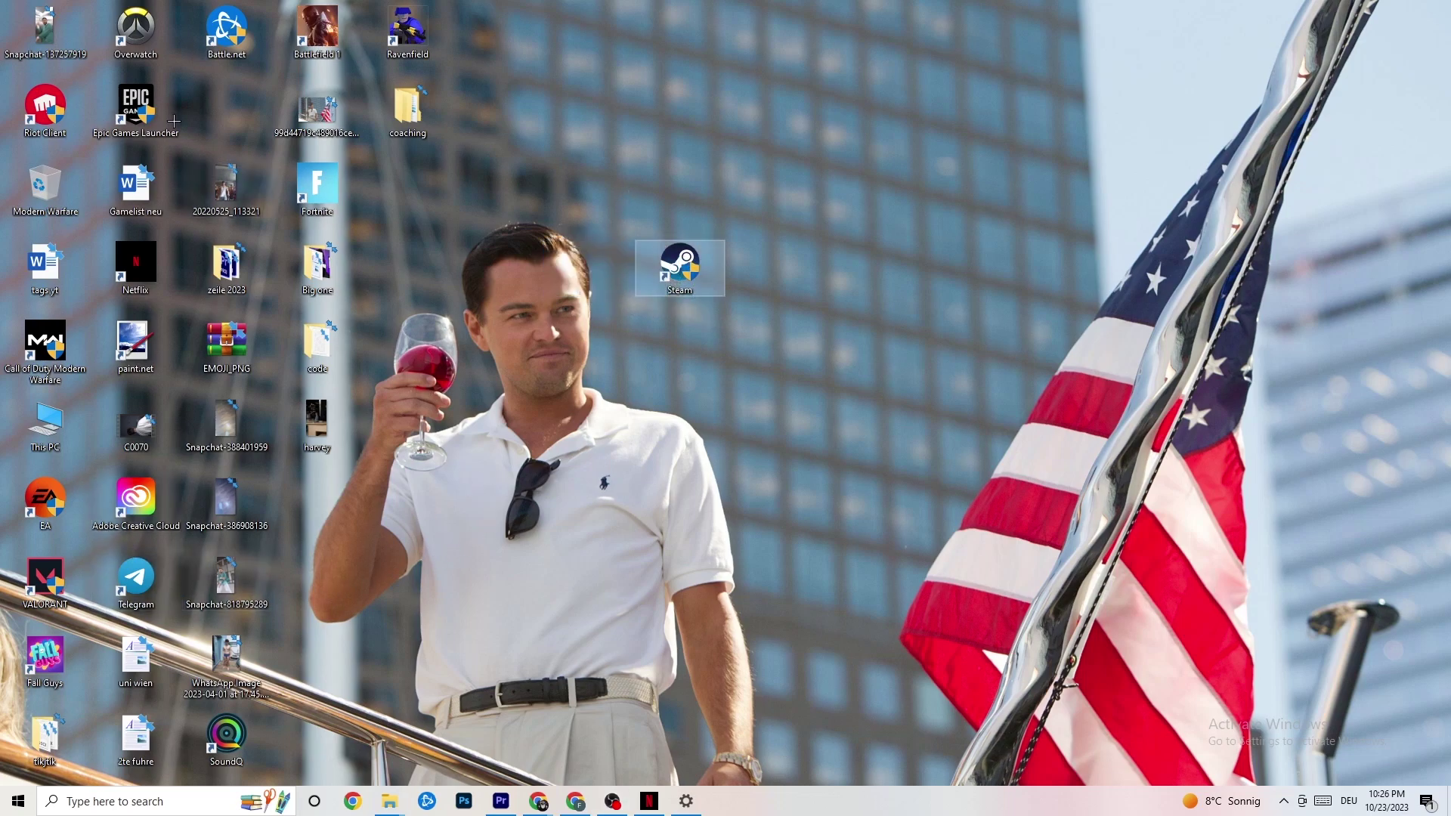
pyautogui.moveTo(686, 283); pyautogui.dragTo(692, 287)
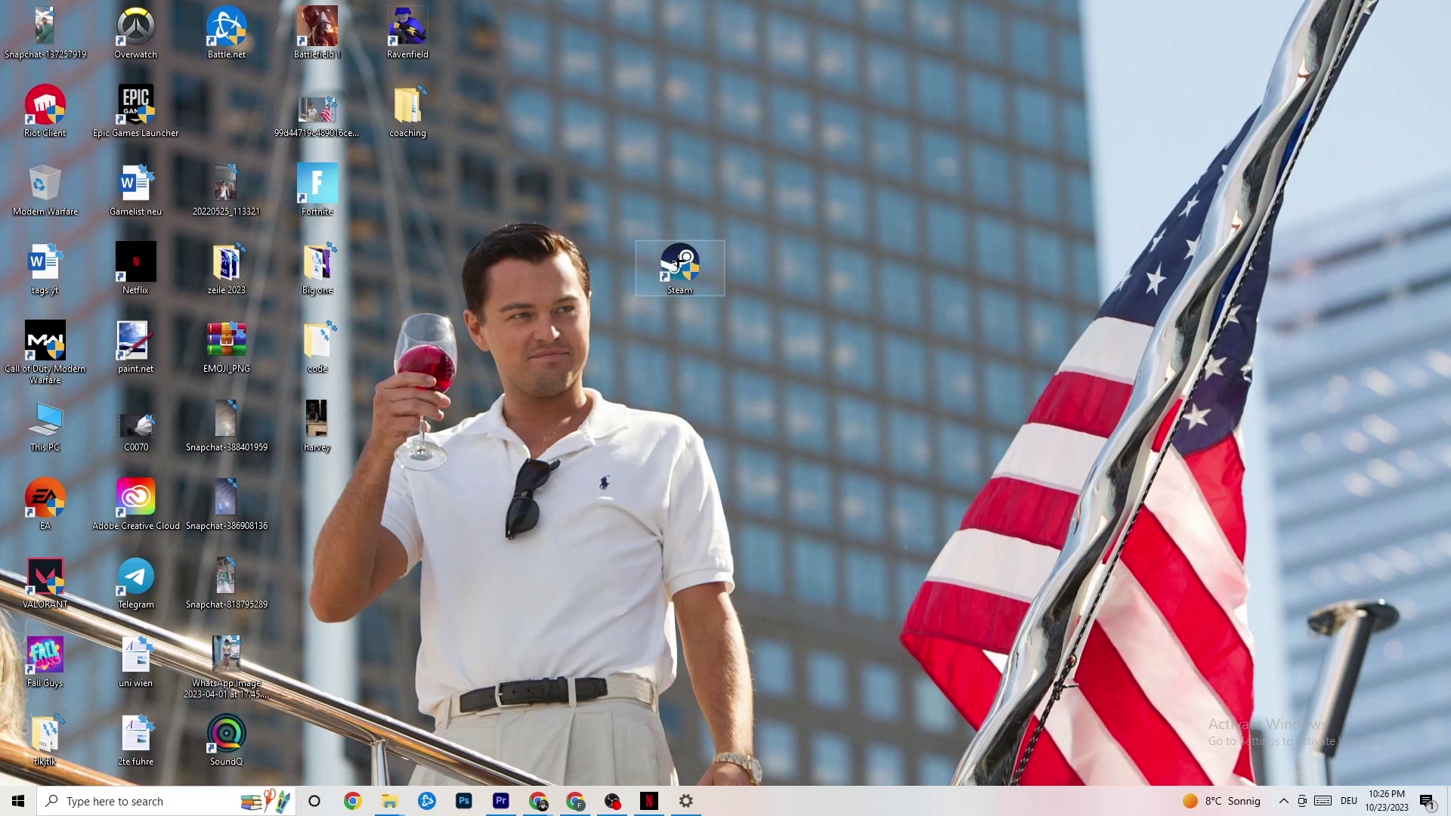
pyautogui.click(690, 168)
# Show the Steam shortcut's context menu, dismiss it, and bring it up again
pyautogui.rightClick(694, 264)
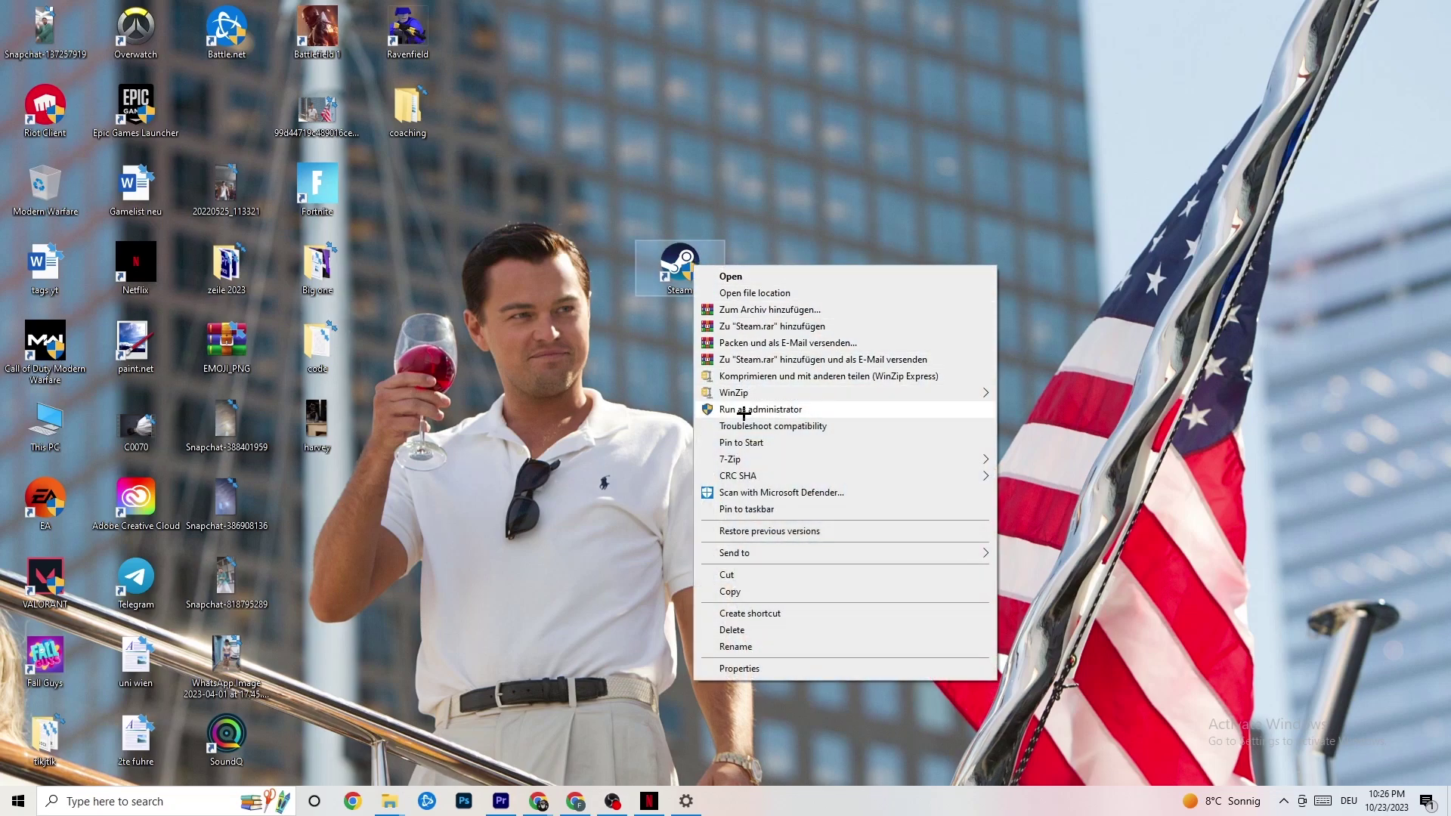
pyautogui.click(638, 403)
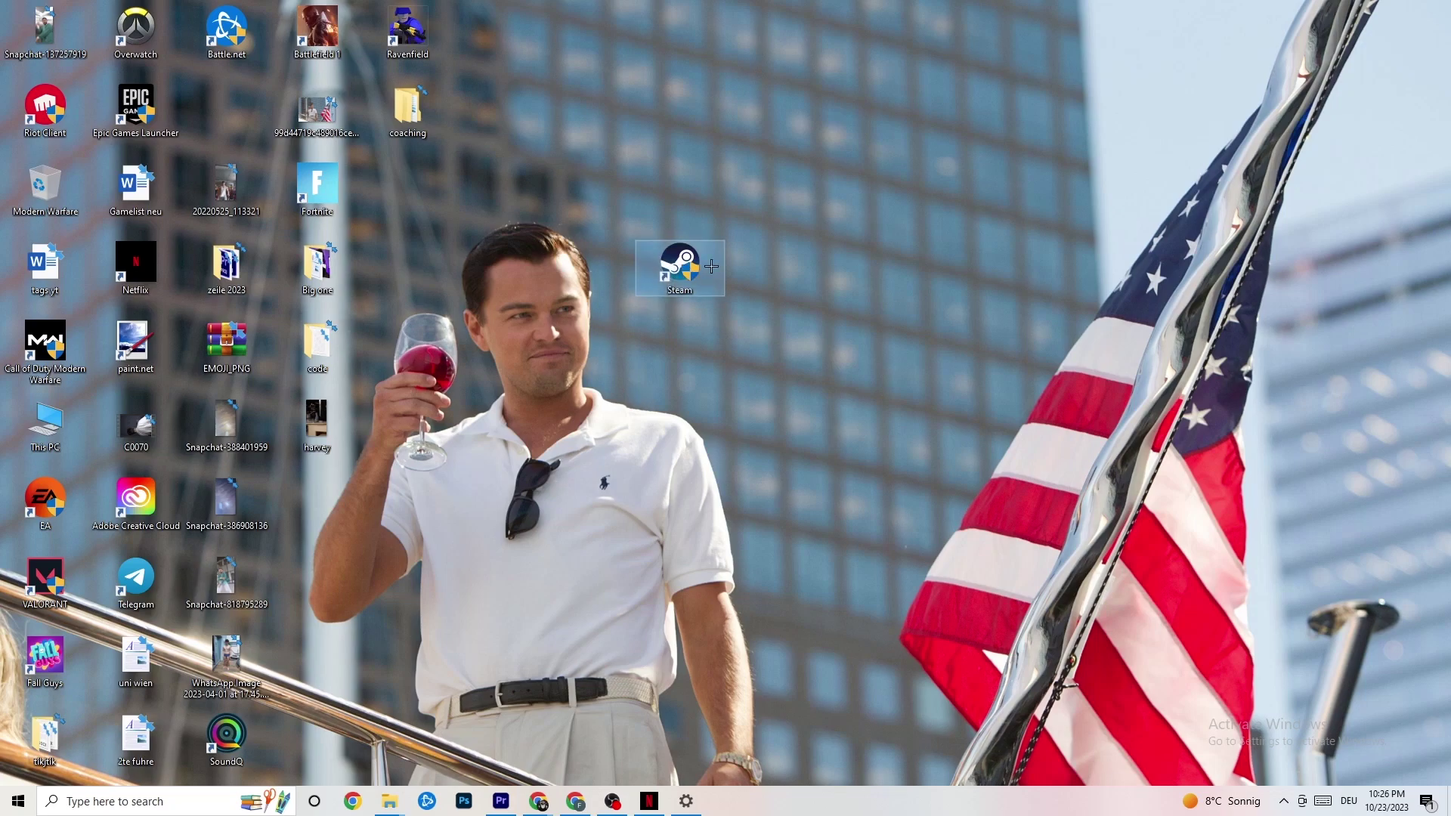
pyautogui.rightClick(677, 269)
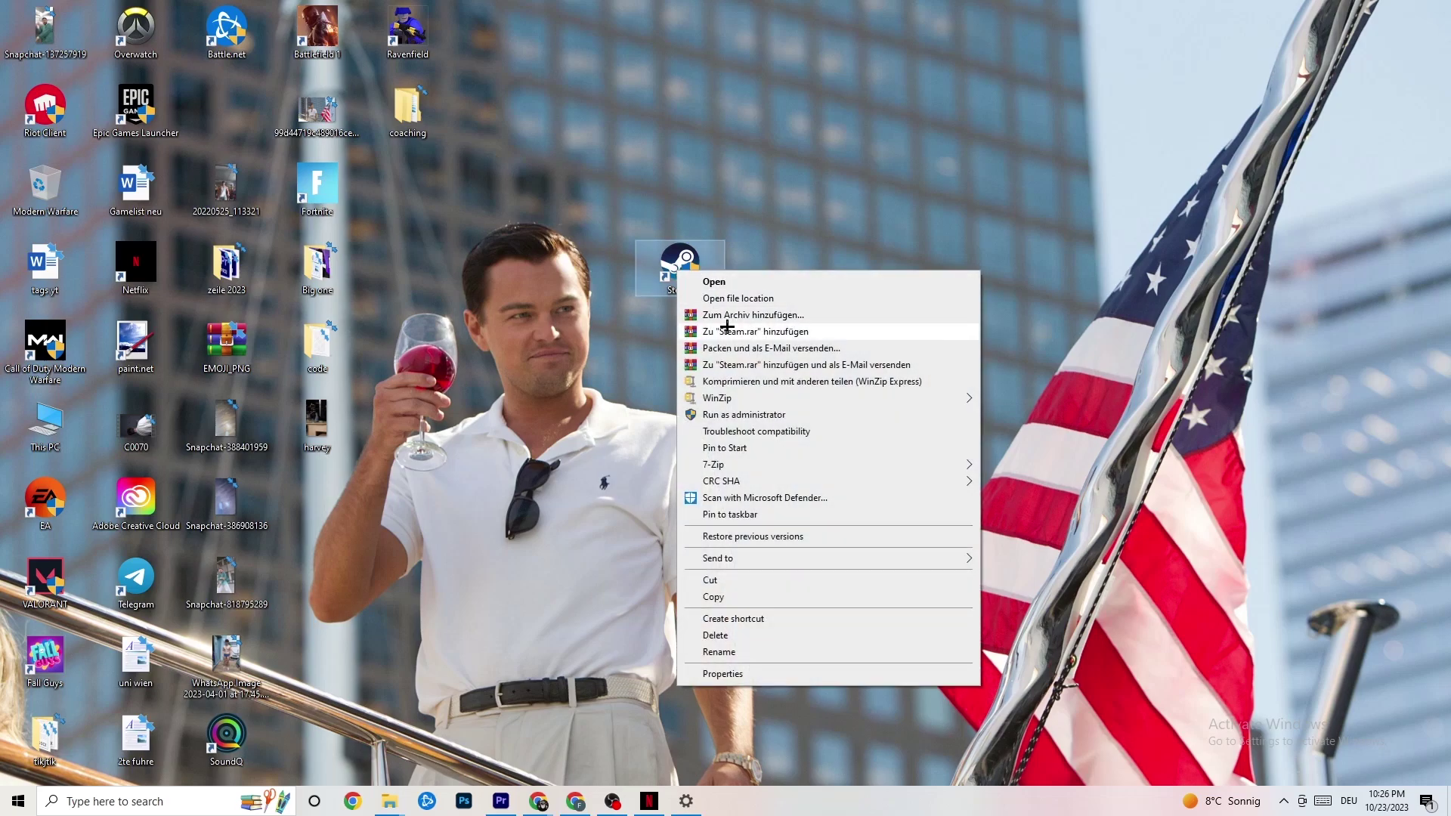
# Give the Steam shortcut Windows 8 compatibility mode with Run as administrator, and confirm with OK
pyautogui.click(755, 677)
pyautogui.moveTo(786, 282); pyautogui.dragTo(715, 170)
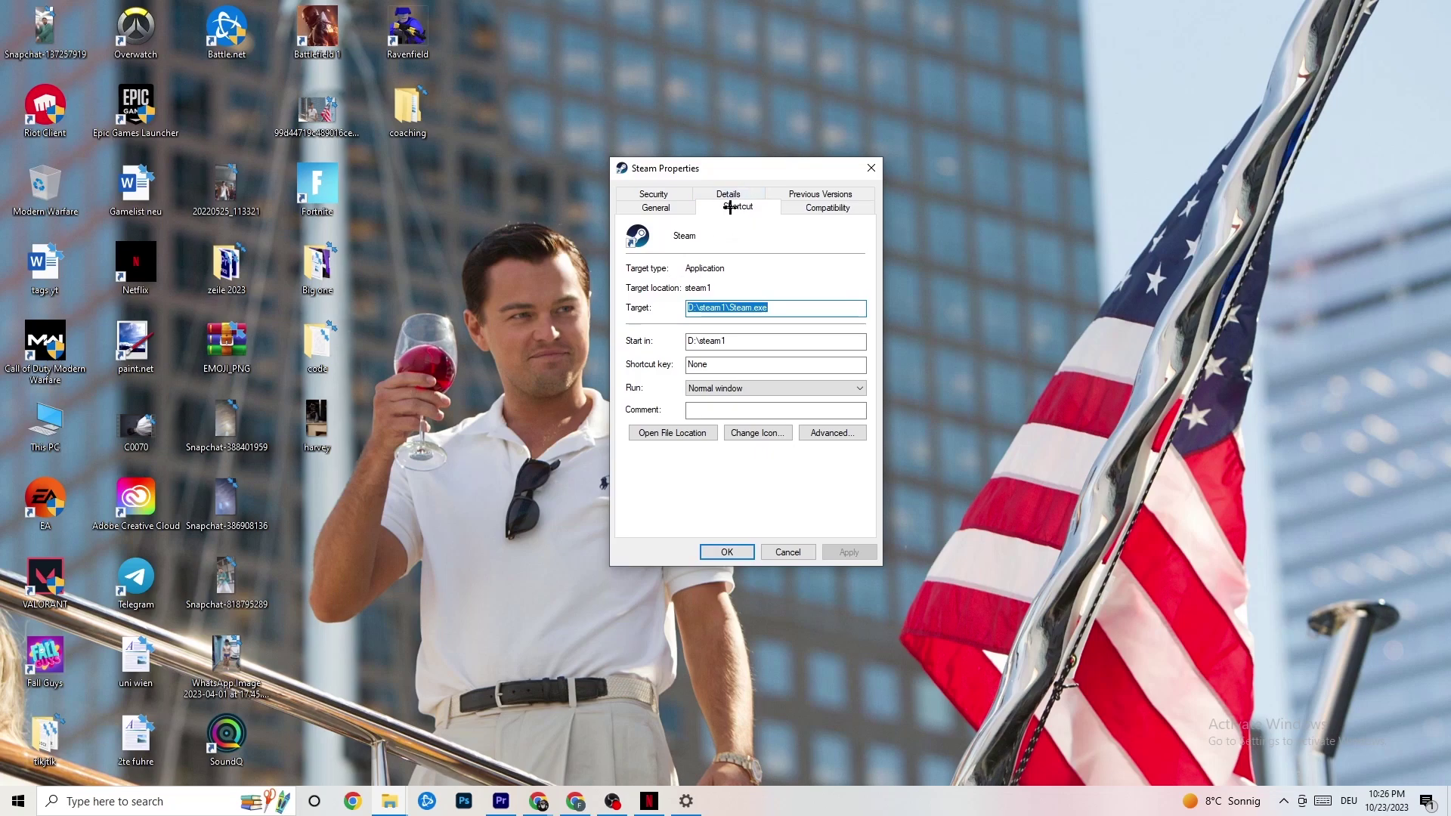
pyautogui.click(787, 205)
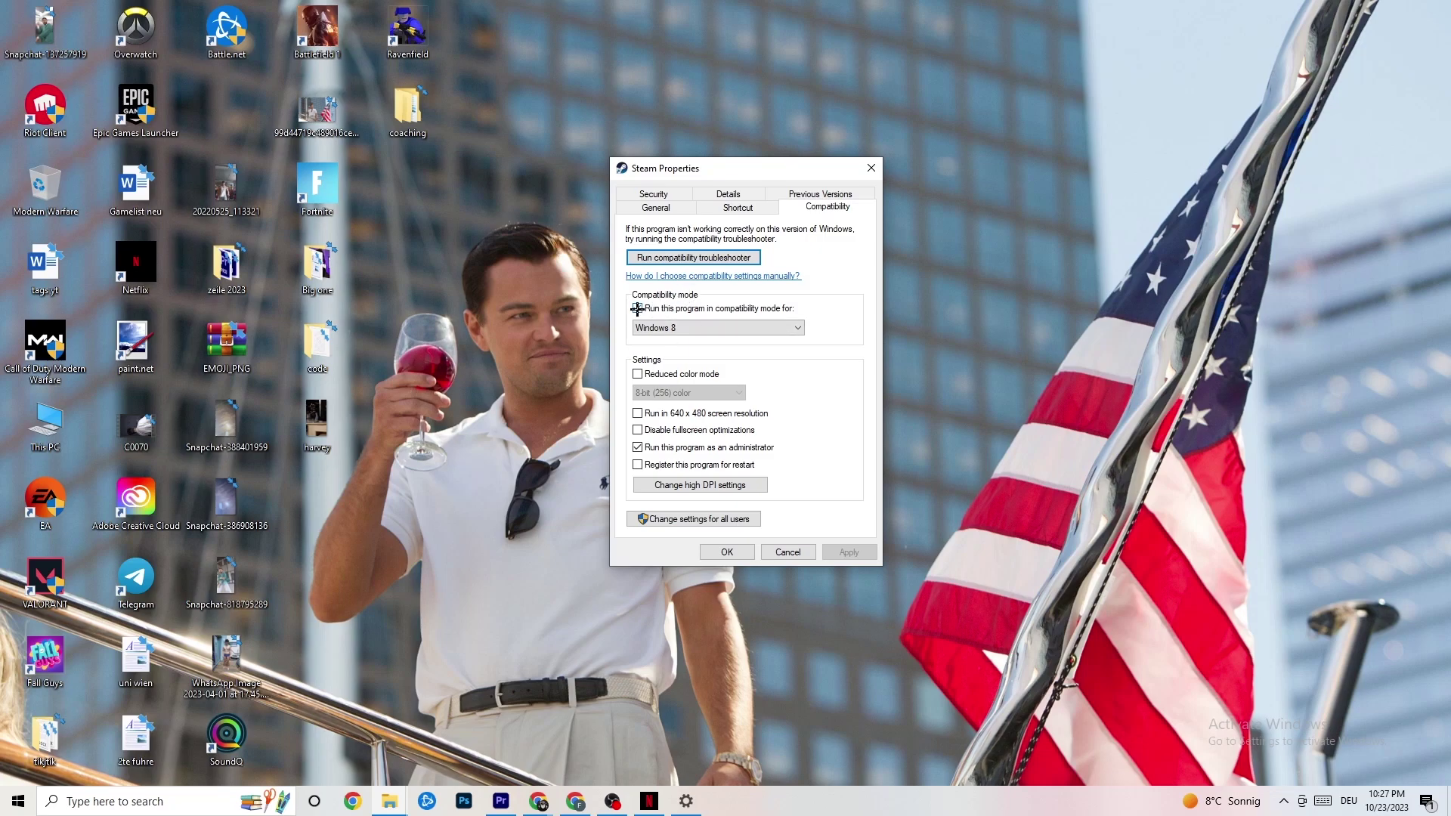
pyautogui.click(701, 327)
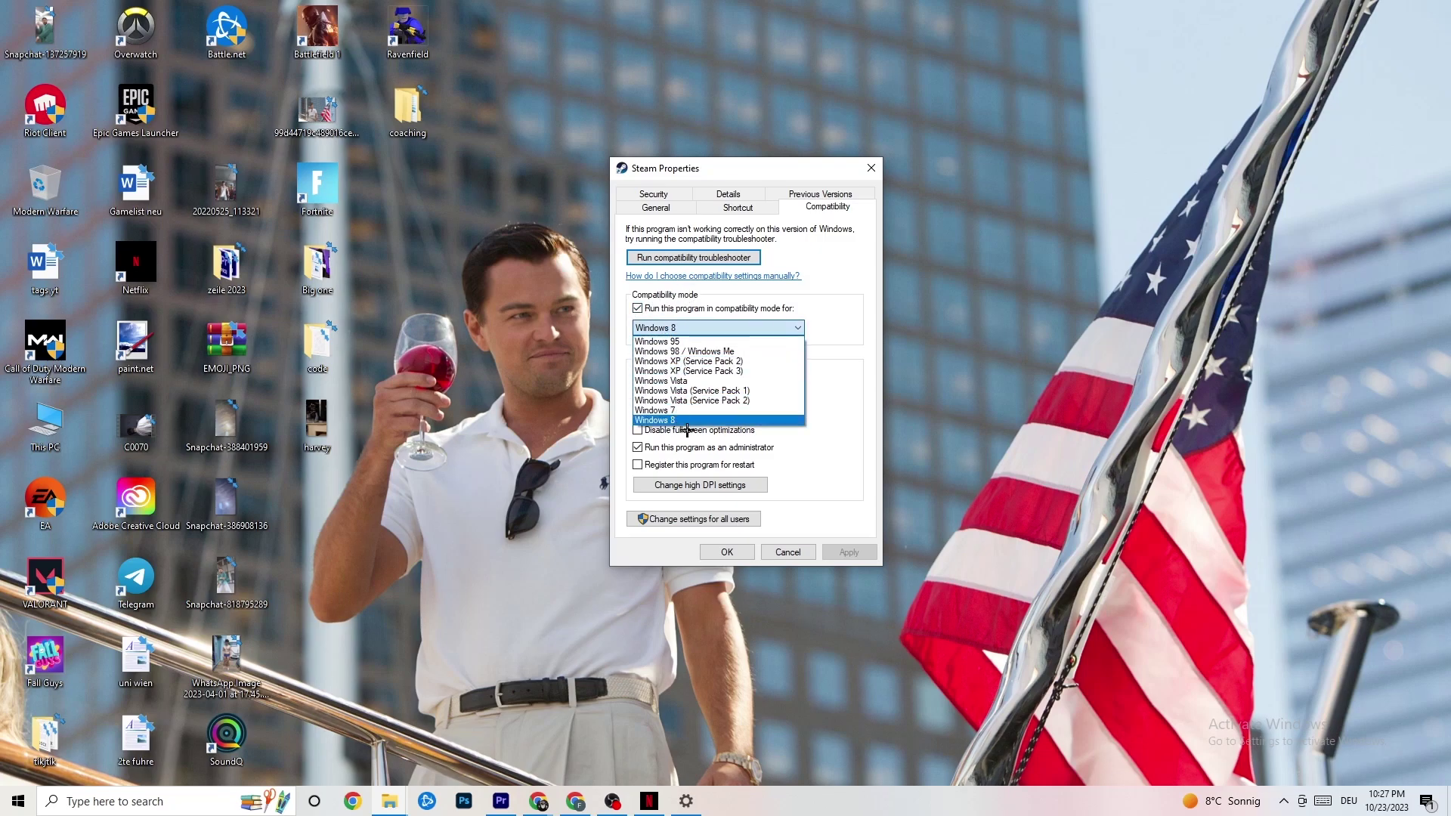
pyautogui.click(823, 336)
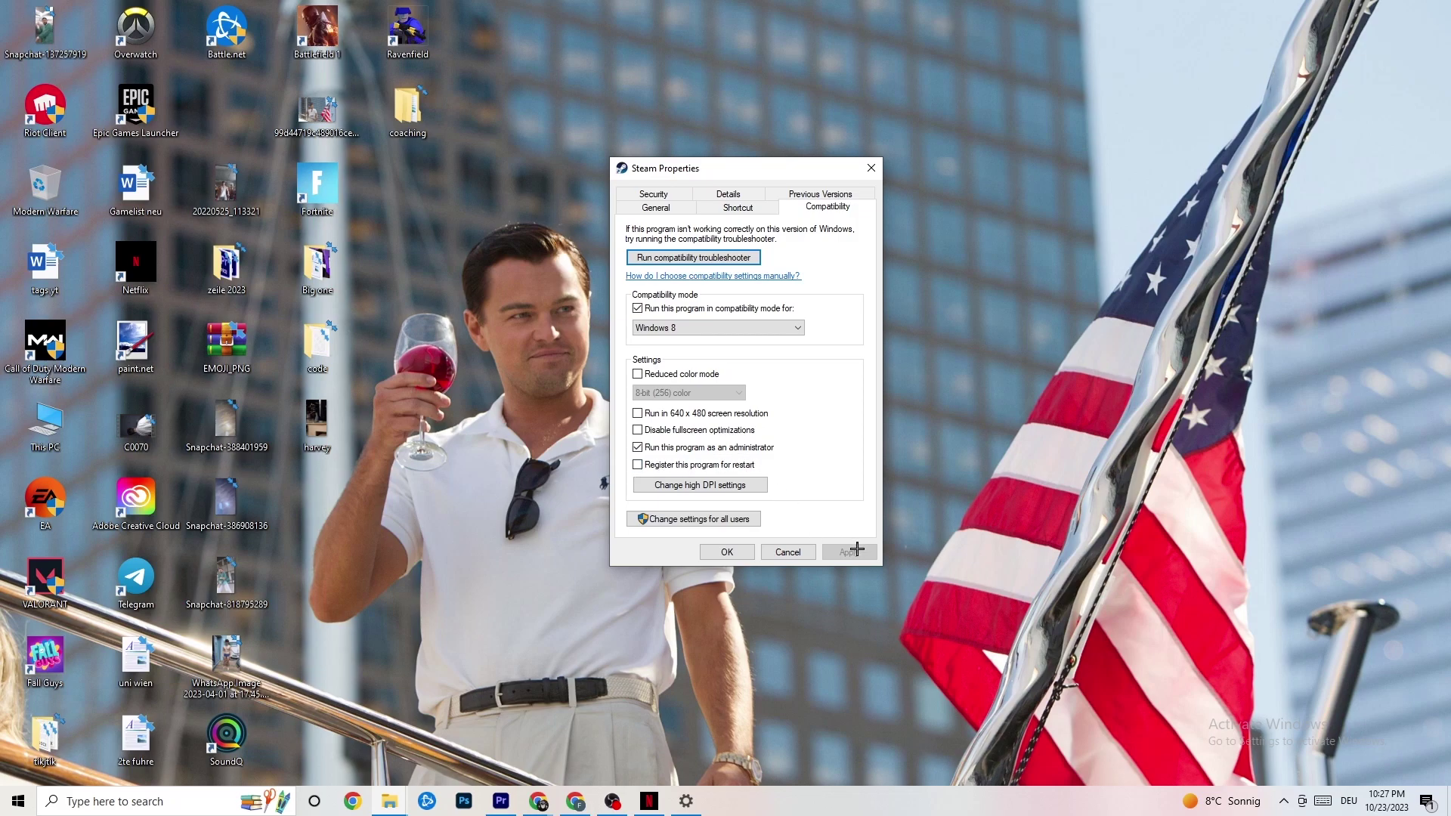
pyautogui.click(727, 554)
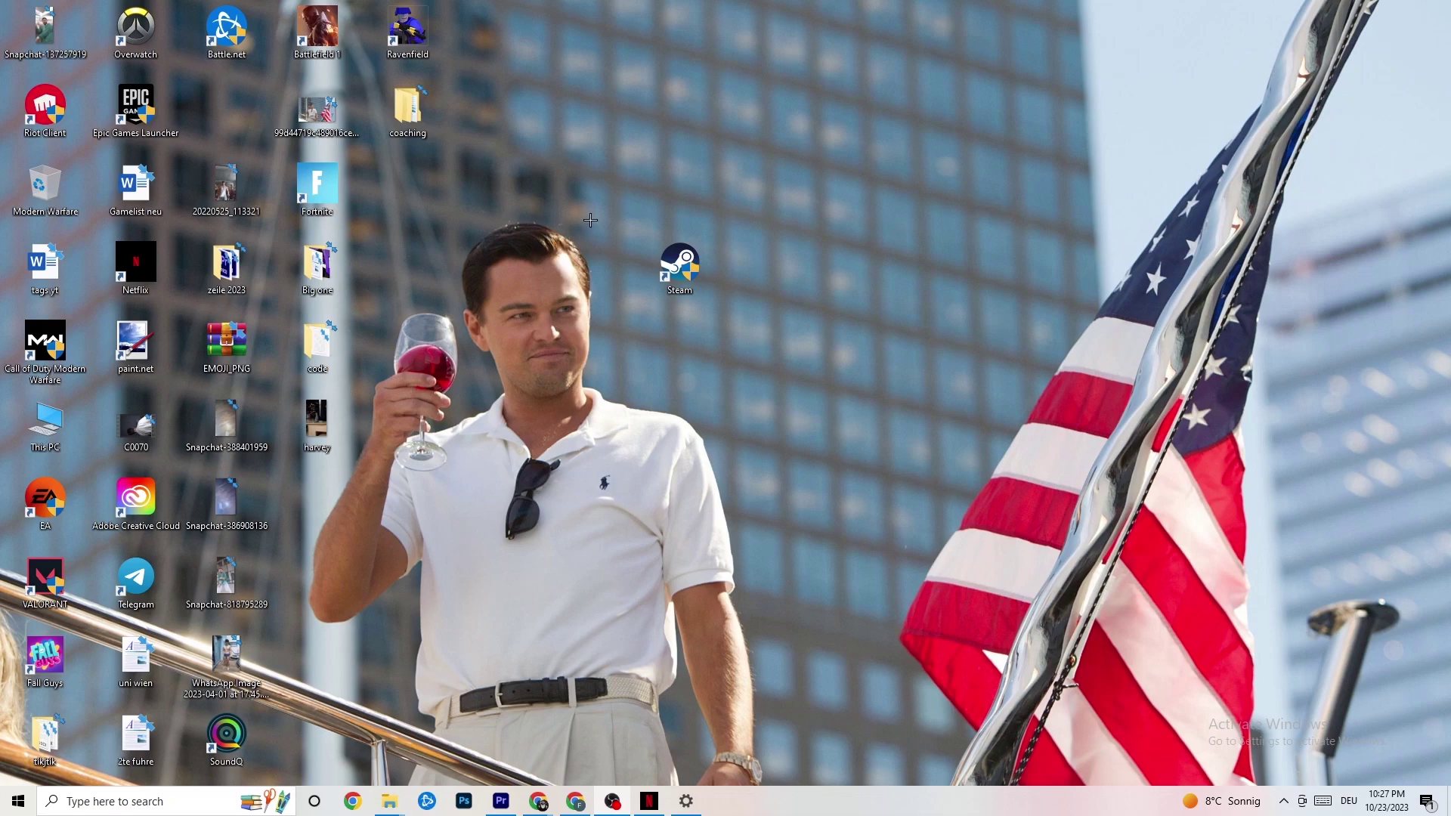
pyautogui.click(19, 801)
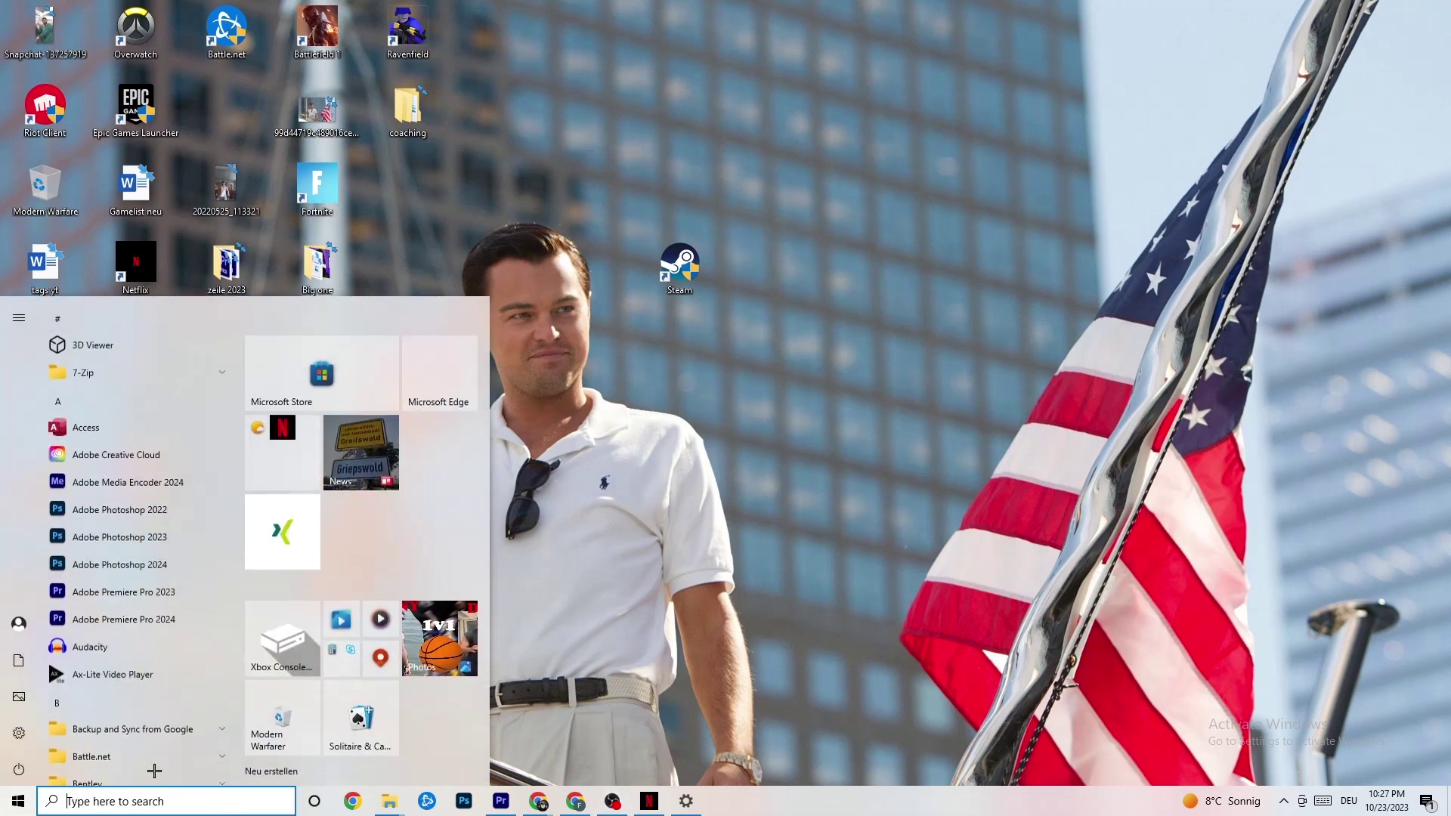
# Close the Start menu, glance at the Steam shortcut's menu, then launch Task Manager from the taskbar
pyautogui.click(574, 622)
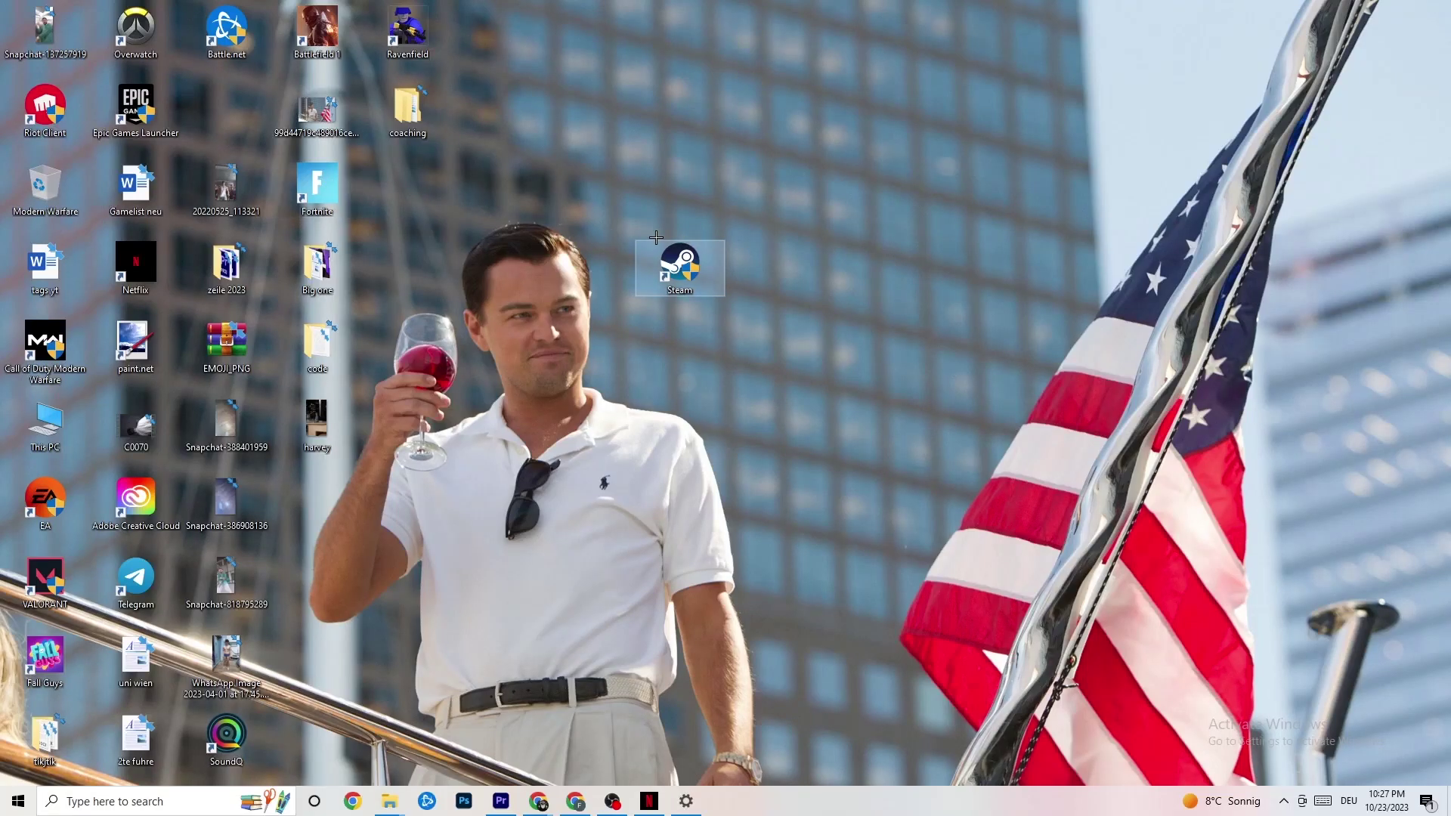
pyautogui.rightClick(667, 274)
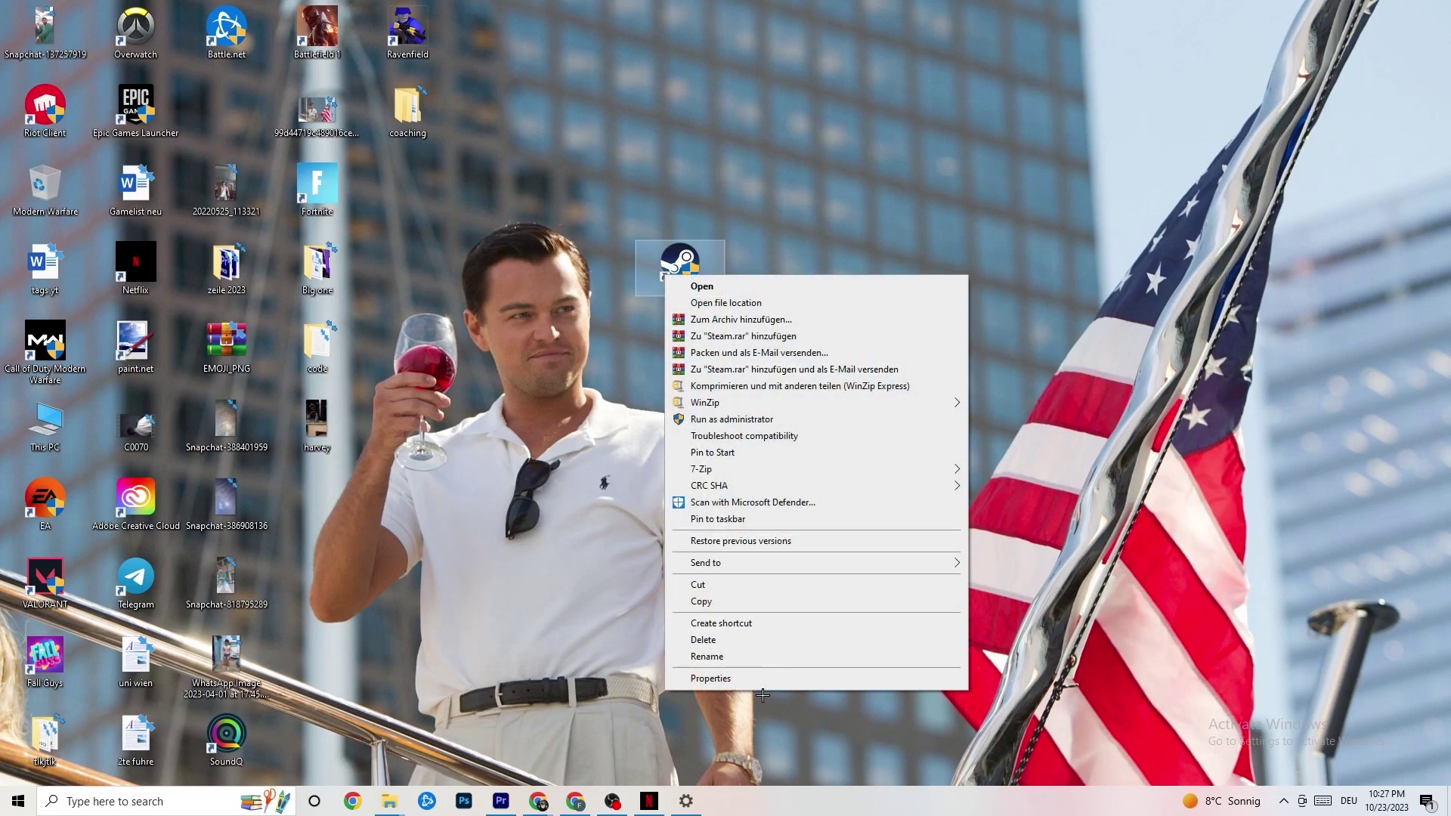
pyautogui.click(586, 360)
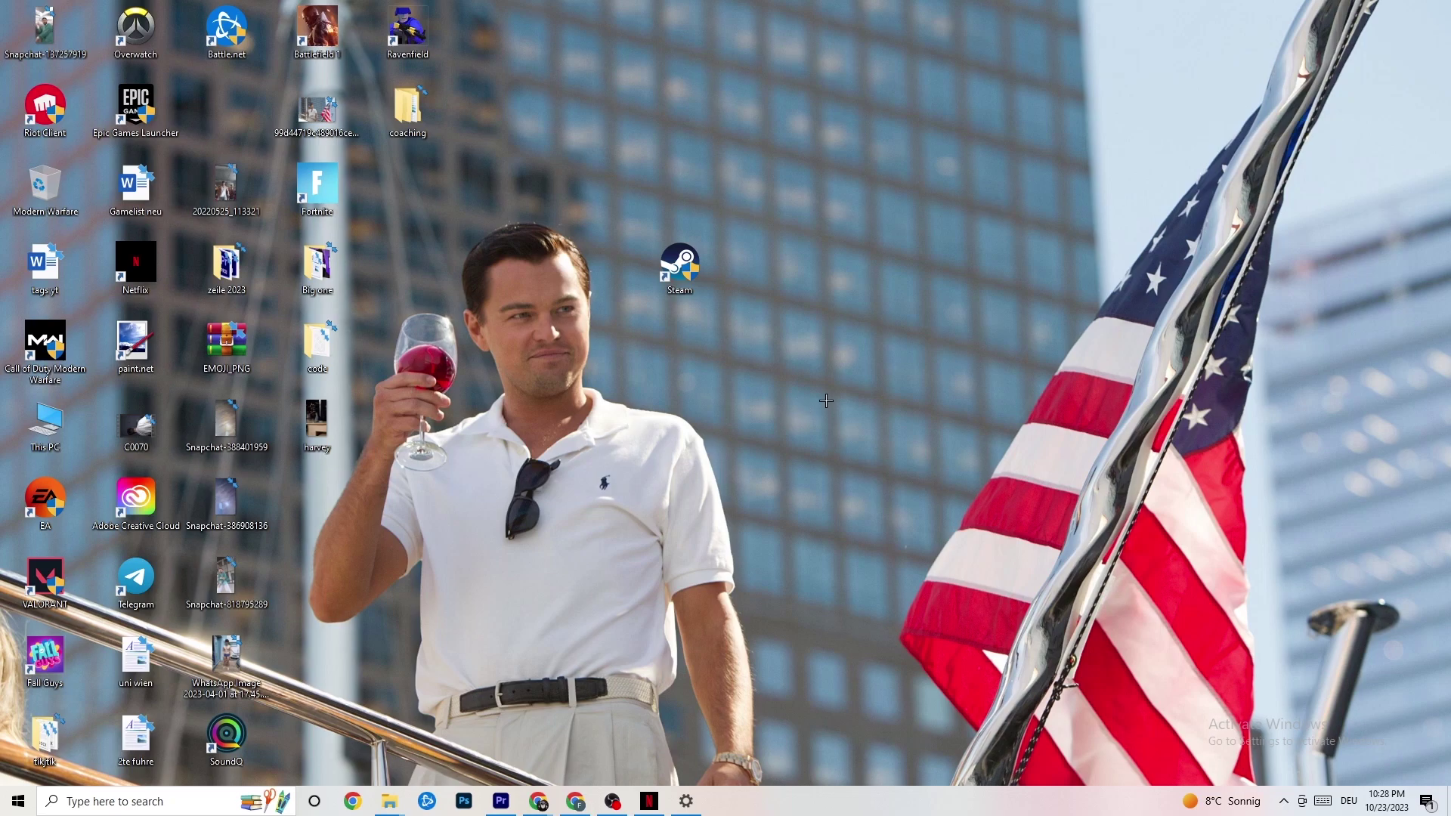
pyautogui.rightClick(806, 811)
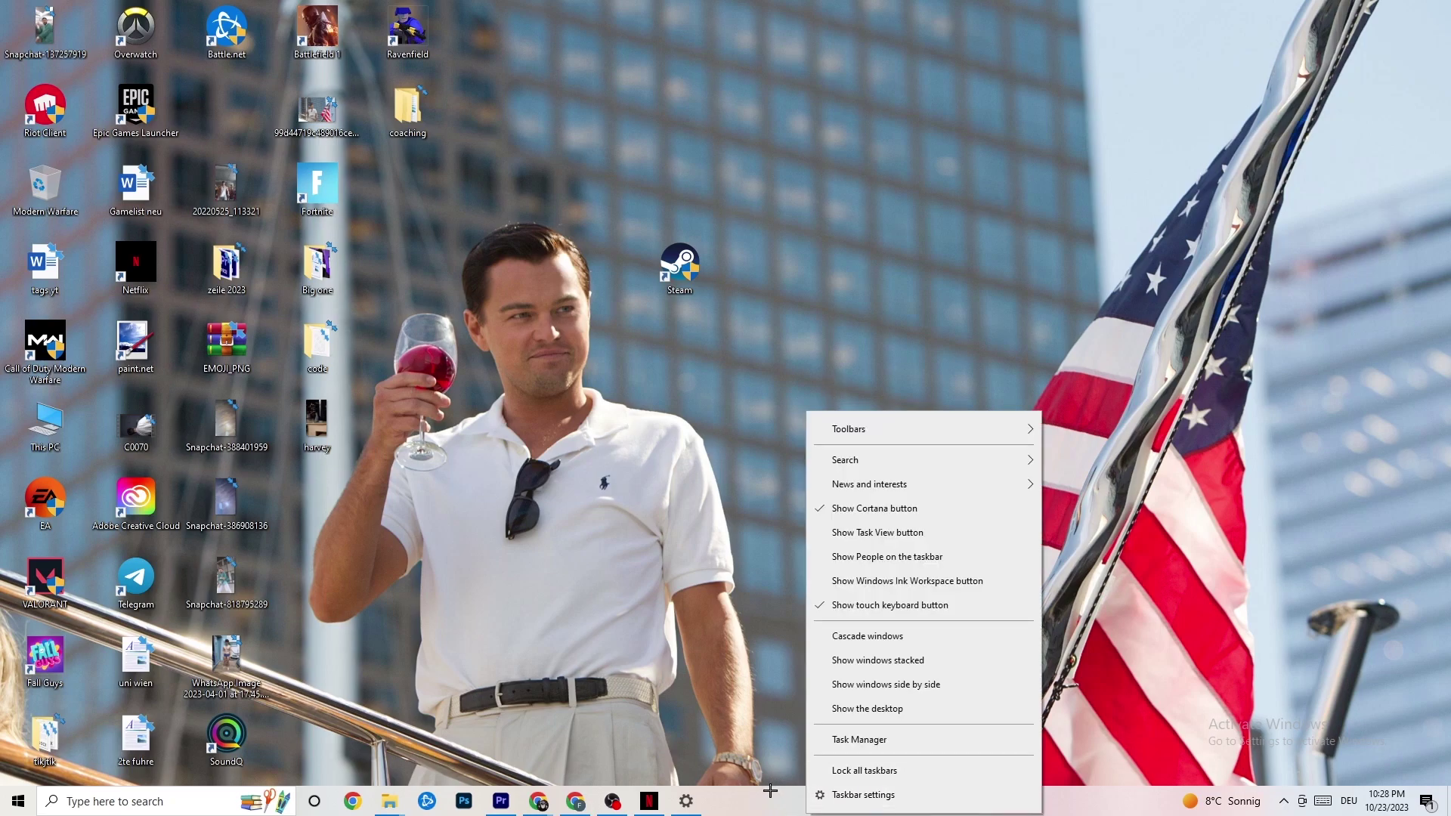
pyautogui.click(872, 740)
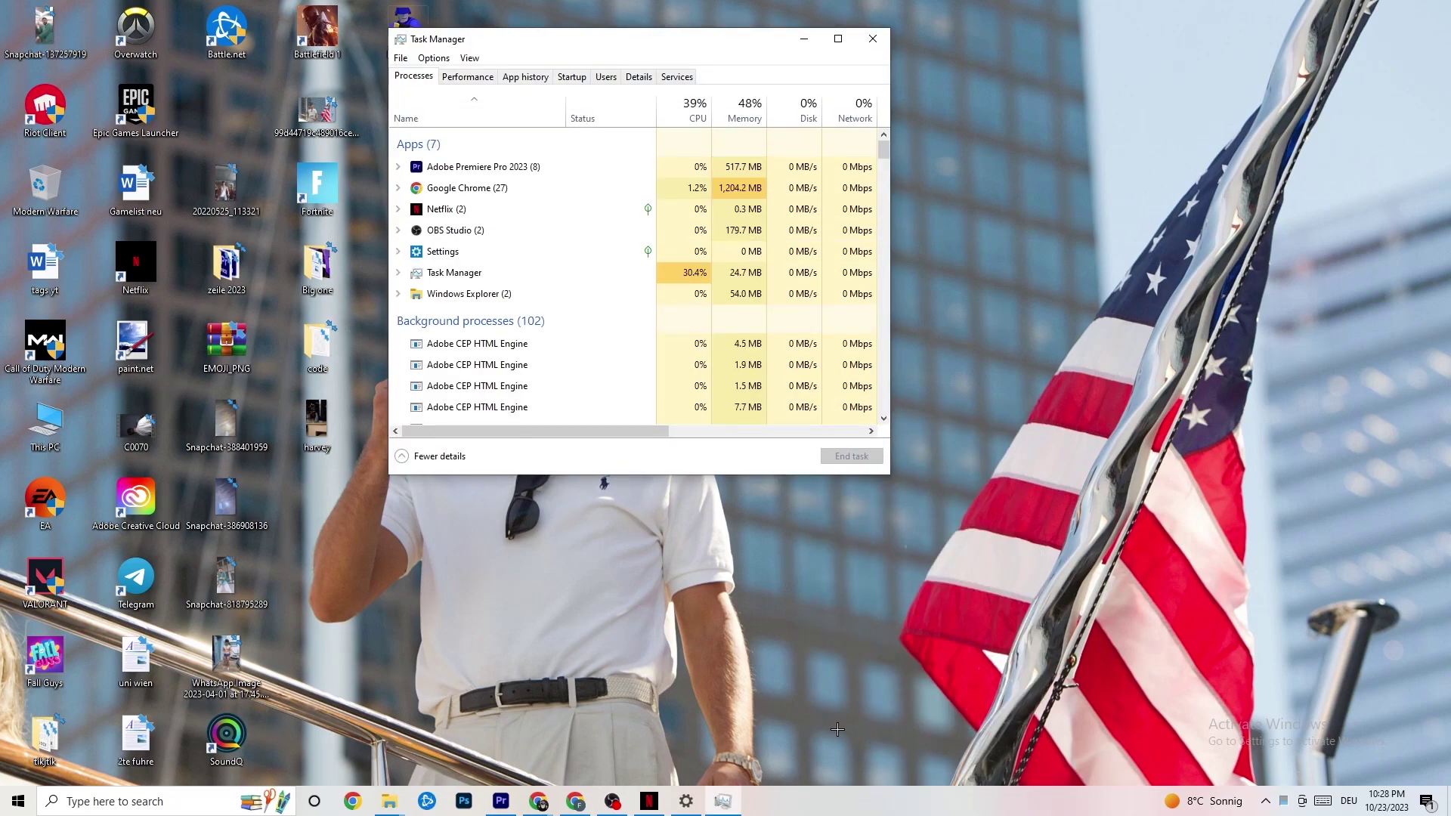
# Maximize Task Manager, check Google Chrome's process menu without ending it, and view the Details list
pyautogui.click(837, 38)
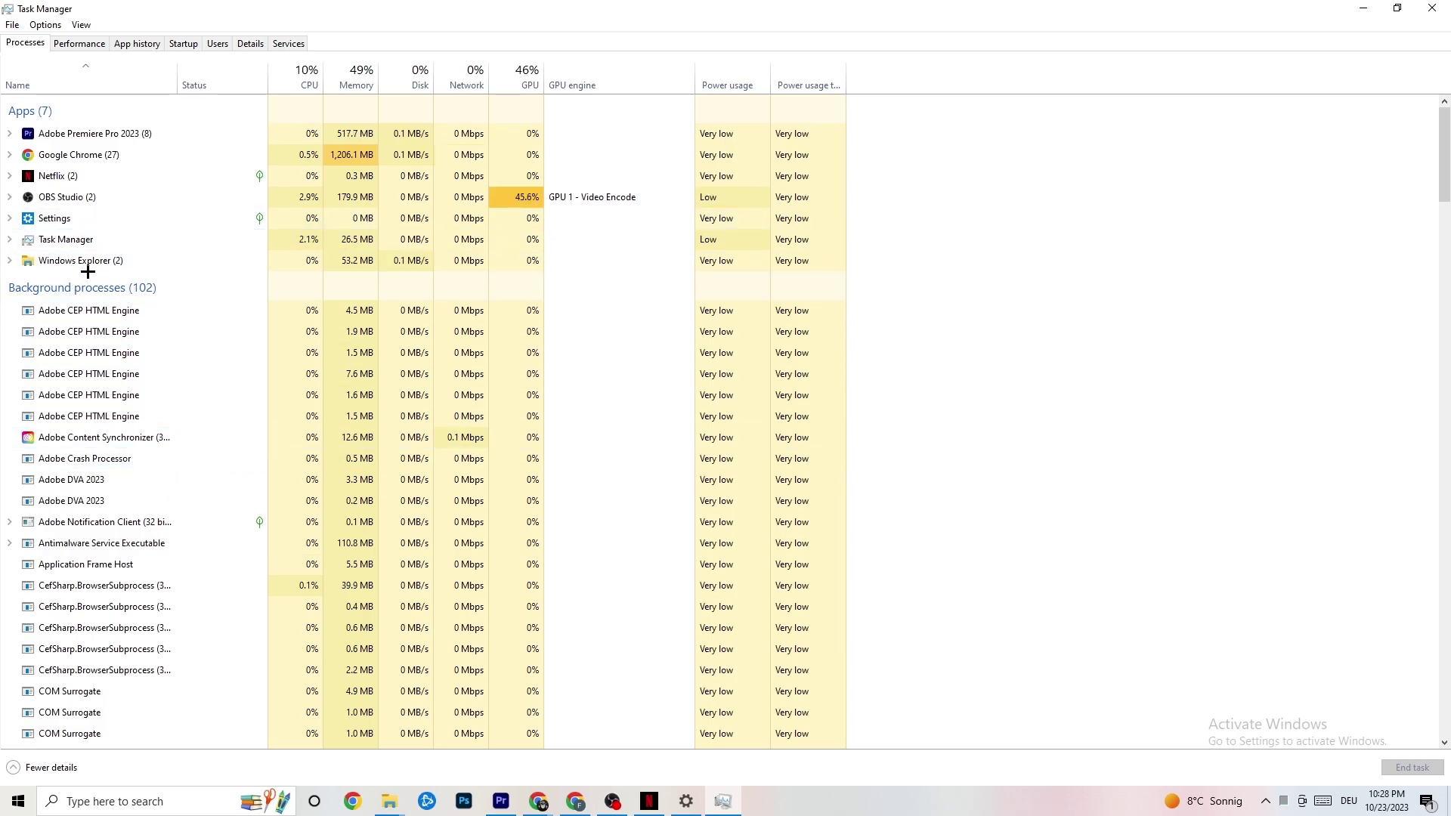
pyautogui.rightClick(105, 155)
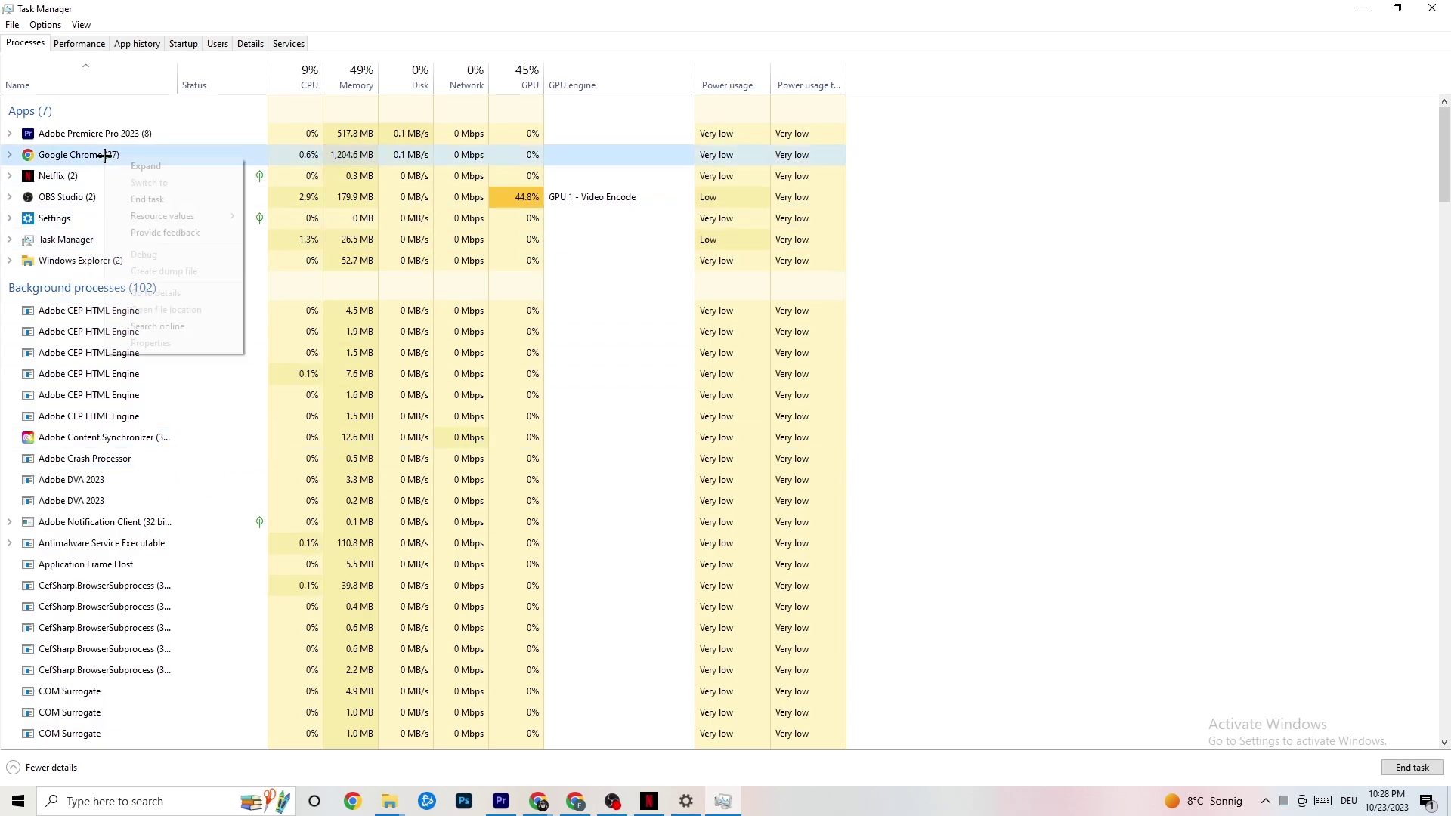
pyautogui.click(1033, 181)
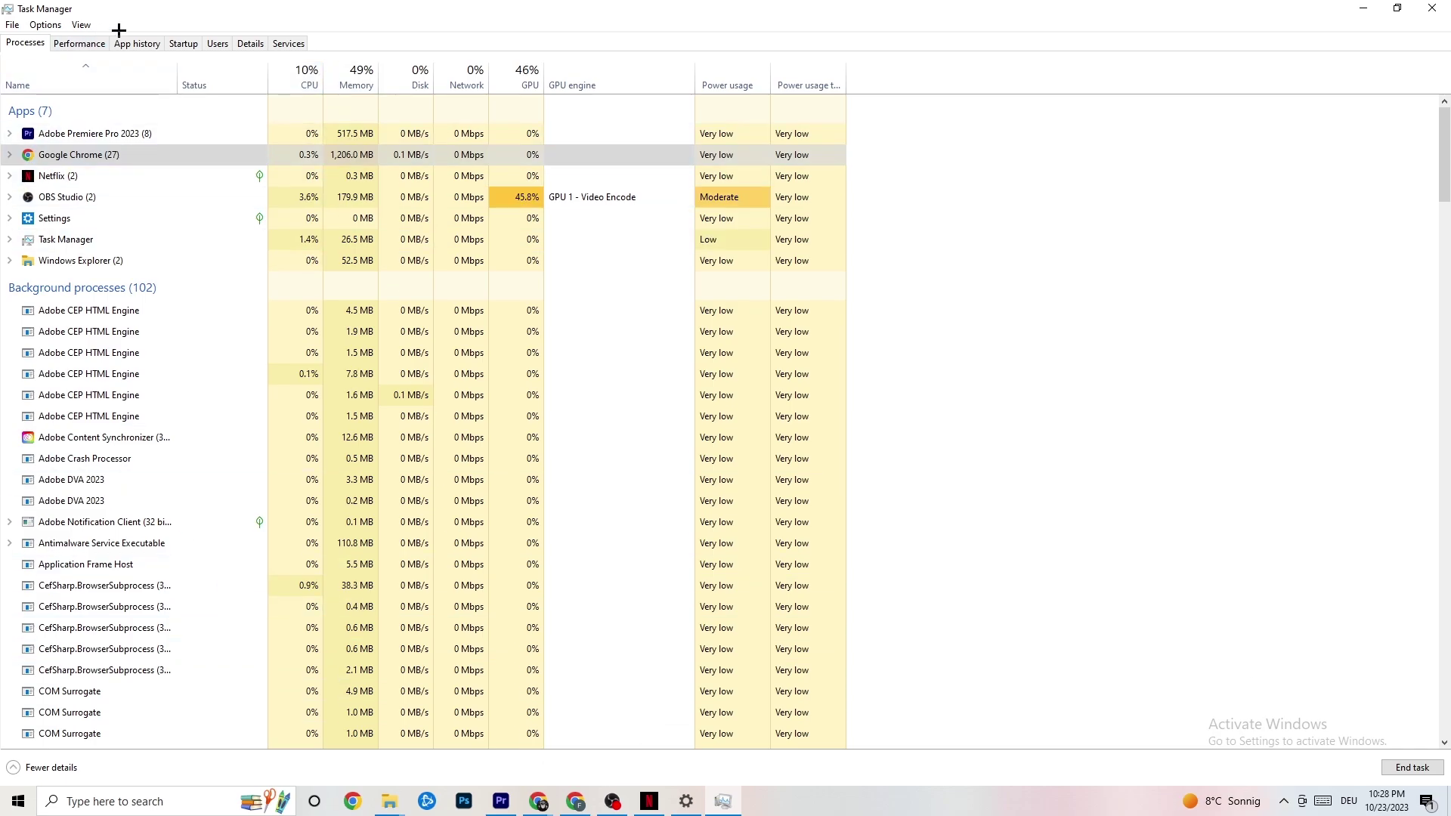
pyautogui.click(249, 43)
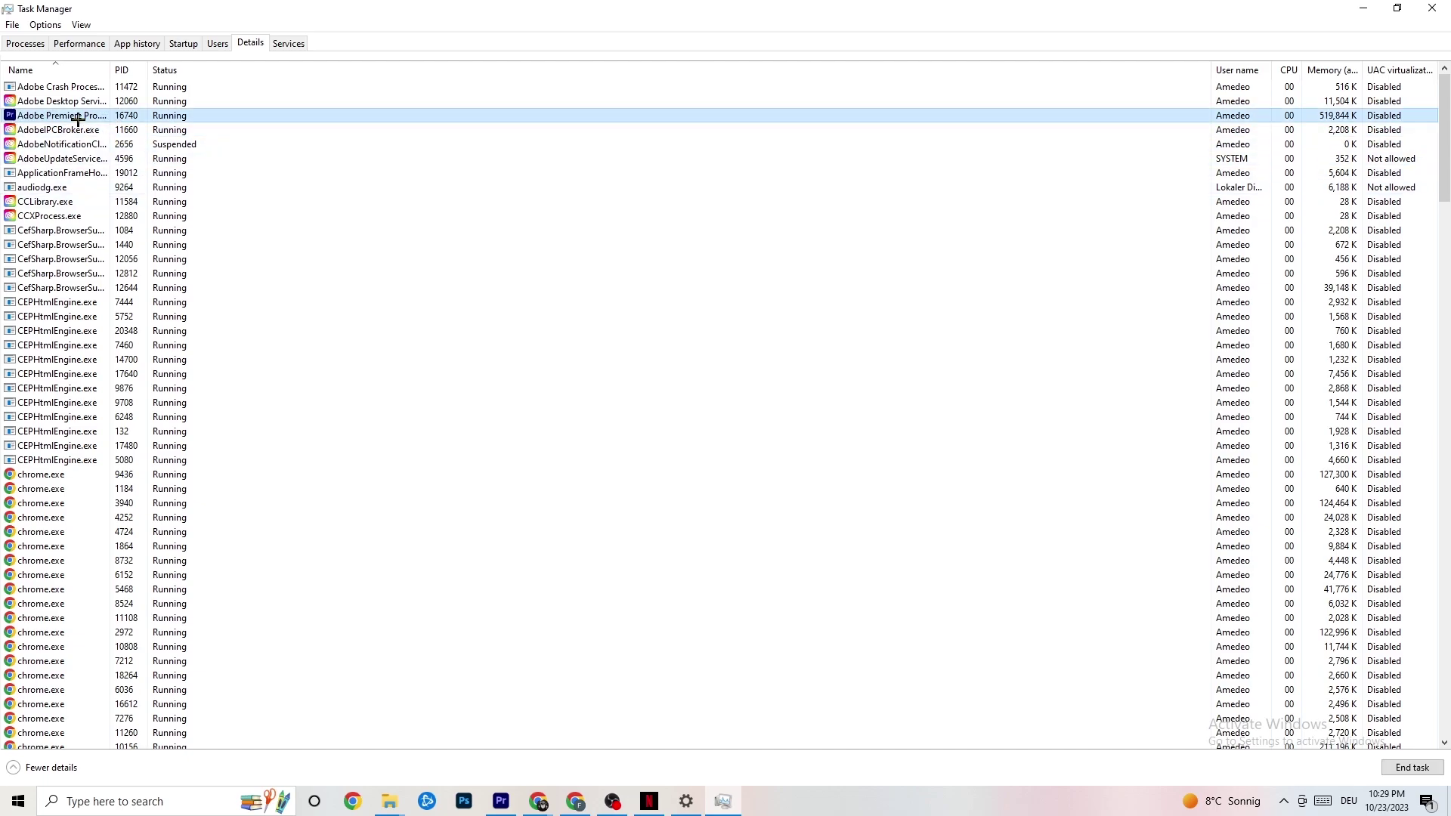
pyautogui.rightClick(78, 117)
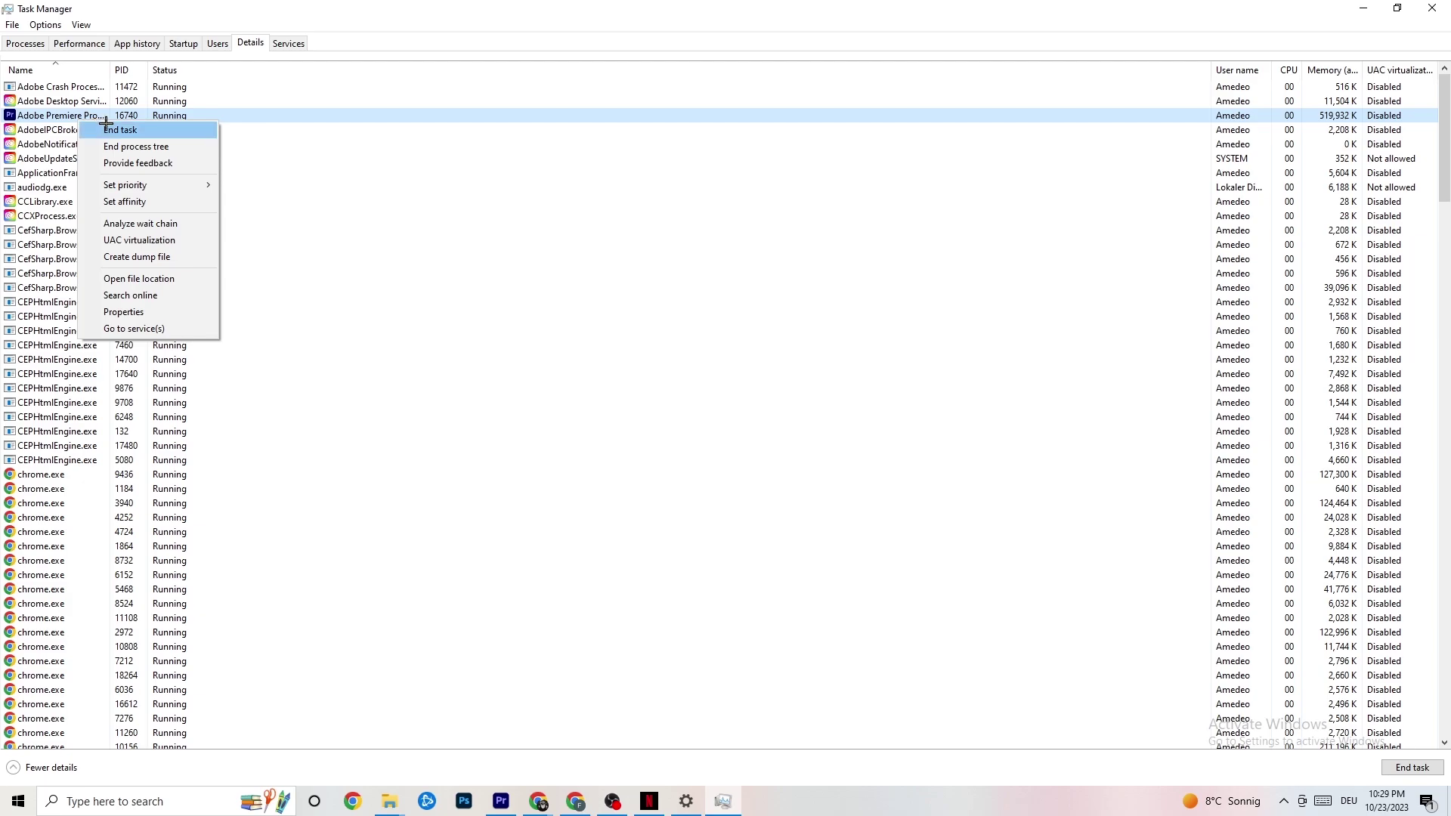
pyautogui.moveTo(136, 184)
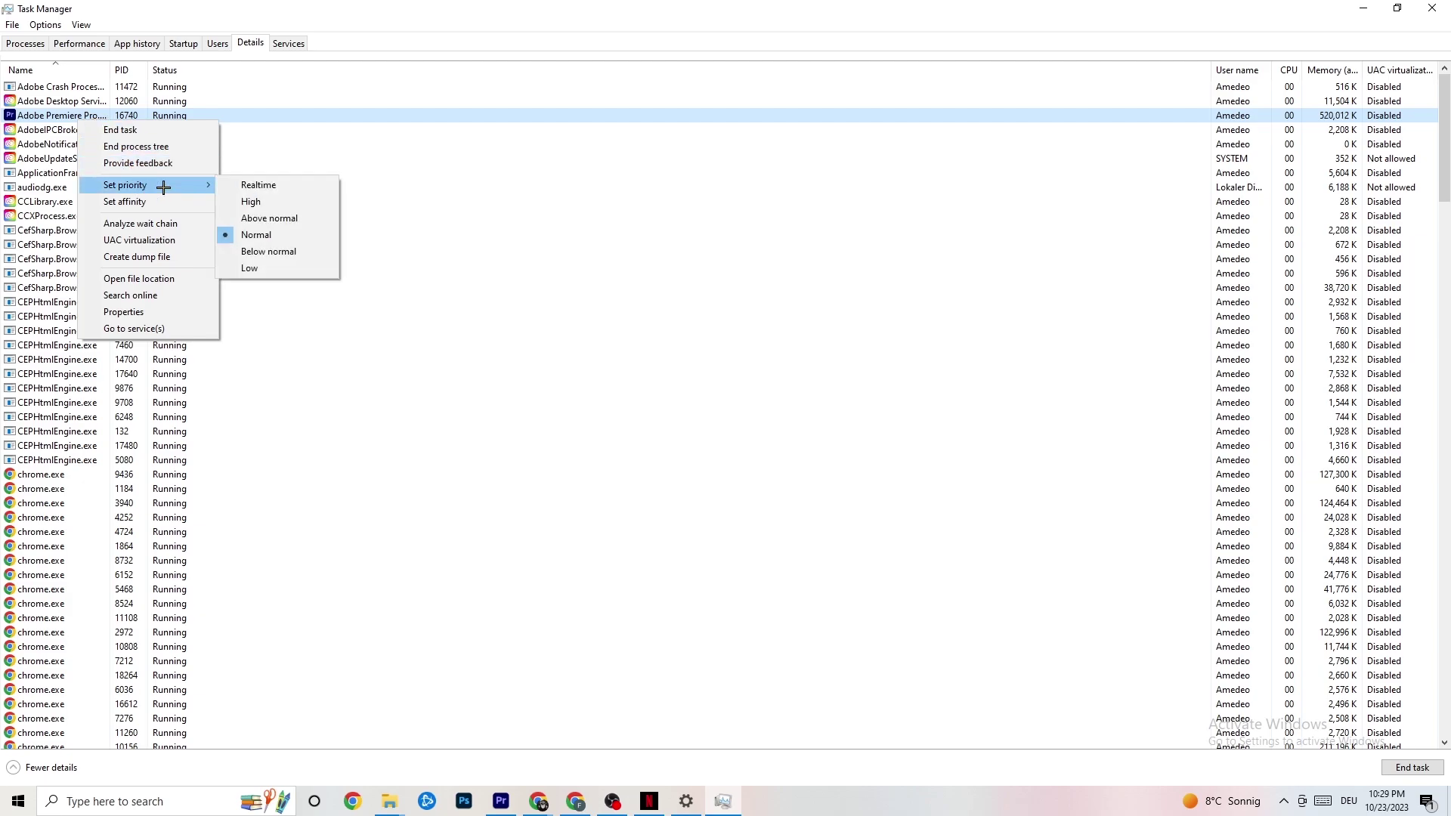
pyautogui.click(199, 179)
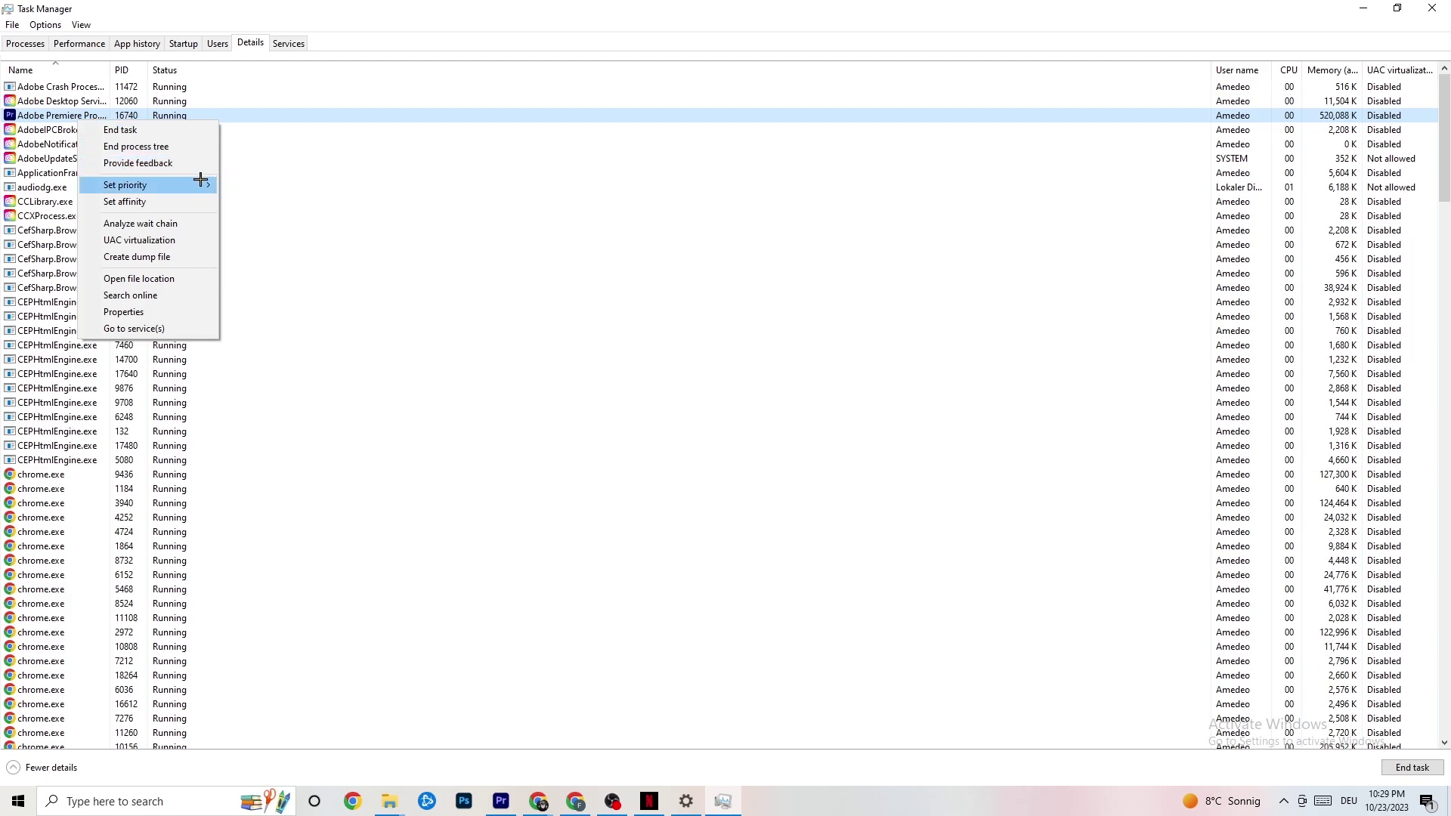
pyautogui.click(200, 179)
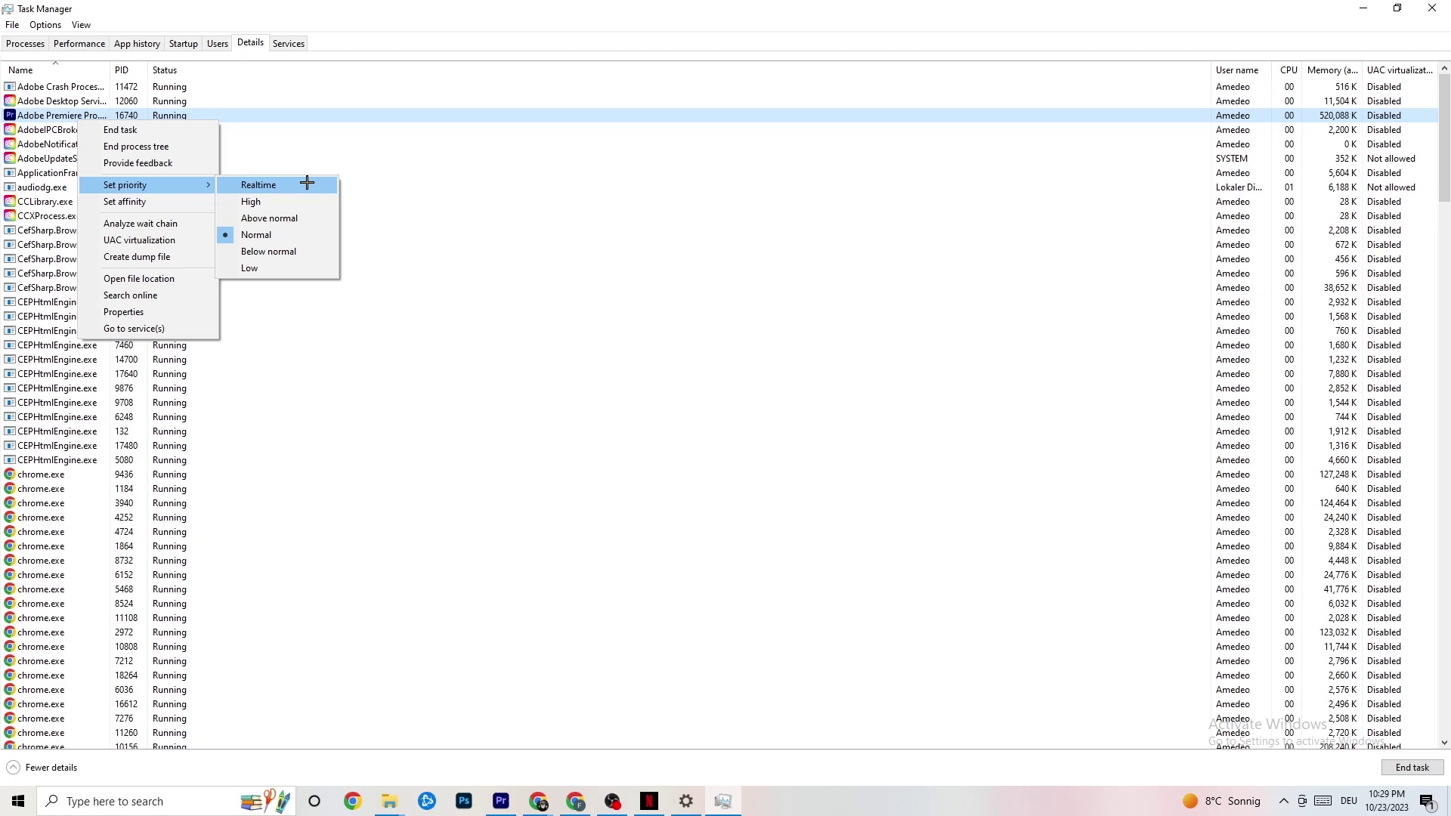
pyautogui.click(393, 160)
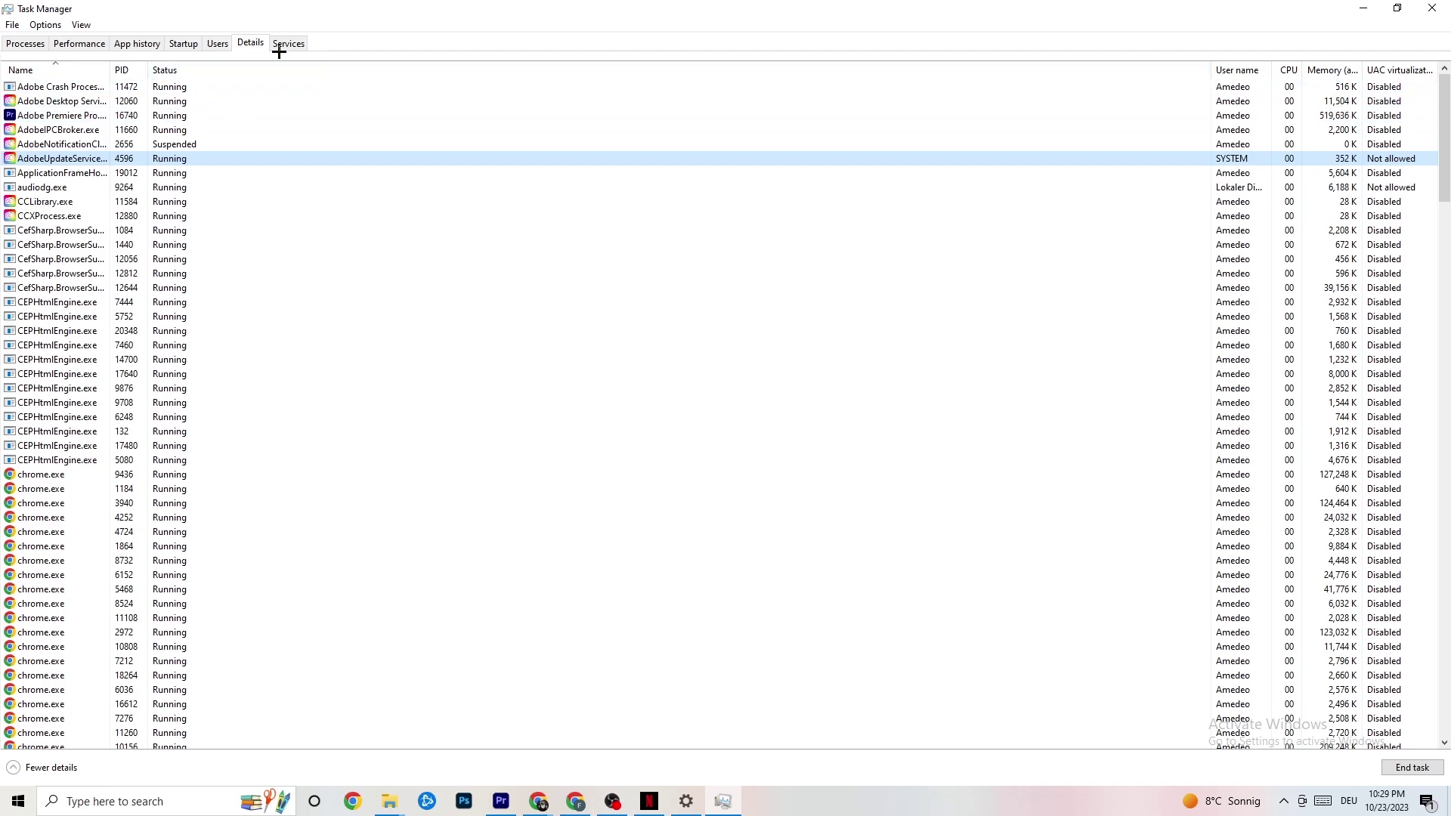
pyautogui.click(183, 43)
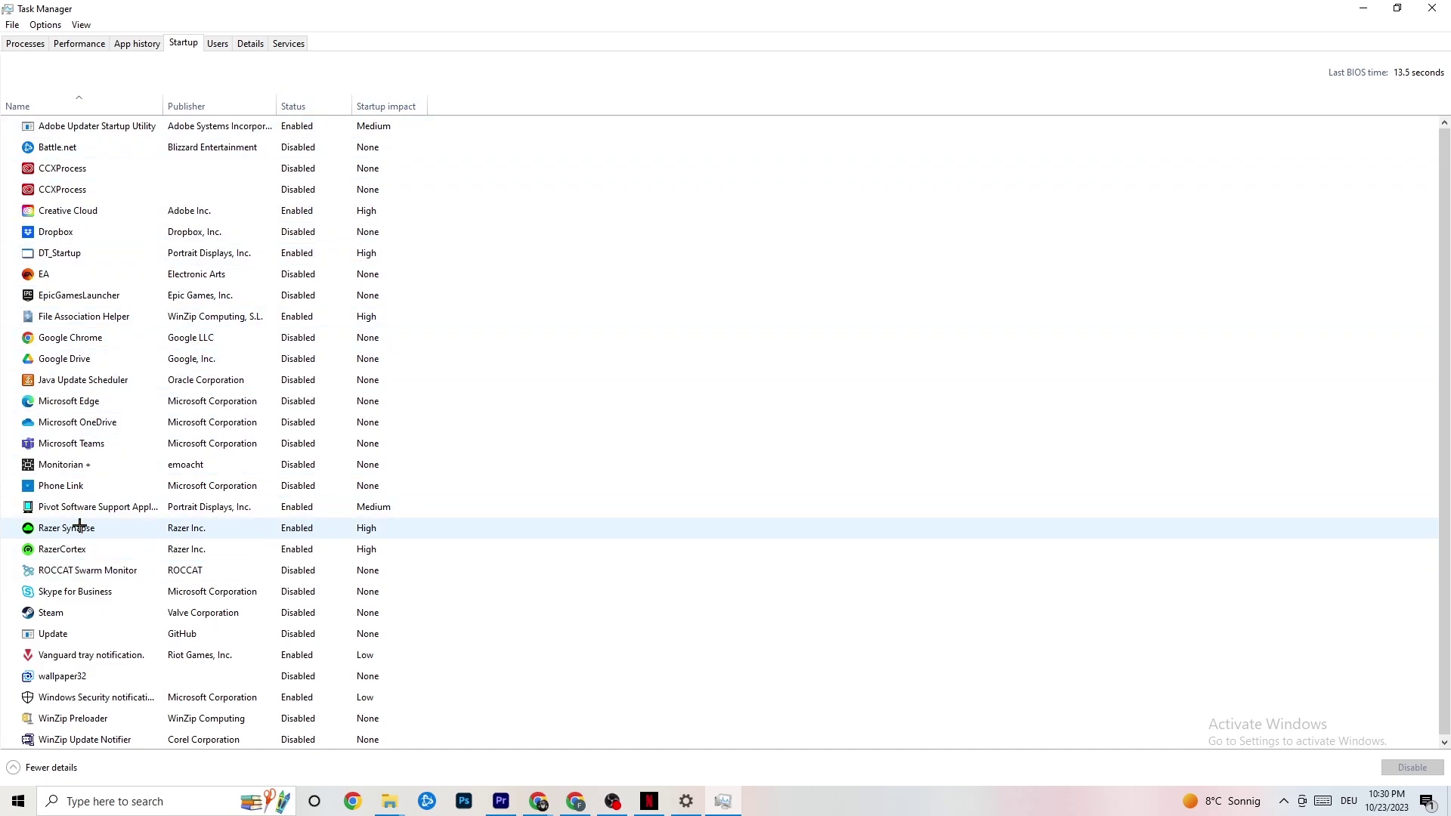
# Review the Razer Synapse startup entry, leaving it enabled, and close Task Manager
pyautogui.rightClick(294, 529)
pyautogui.click(748, 76)
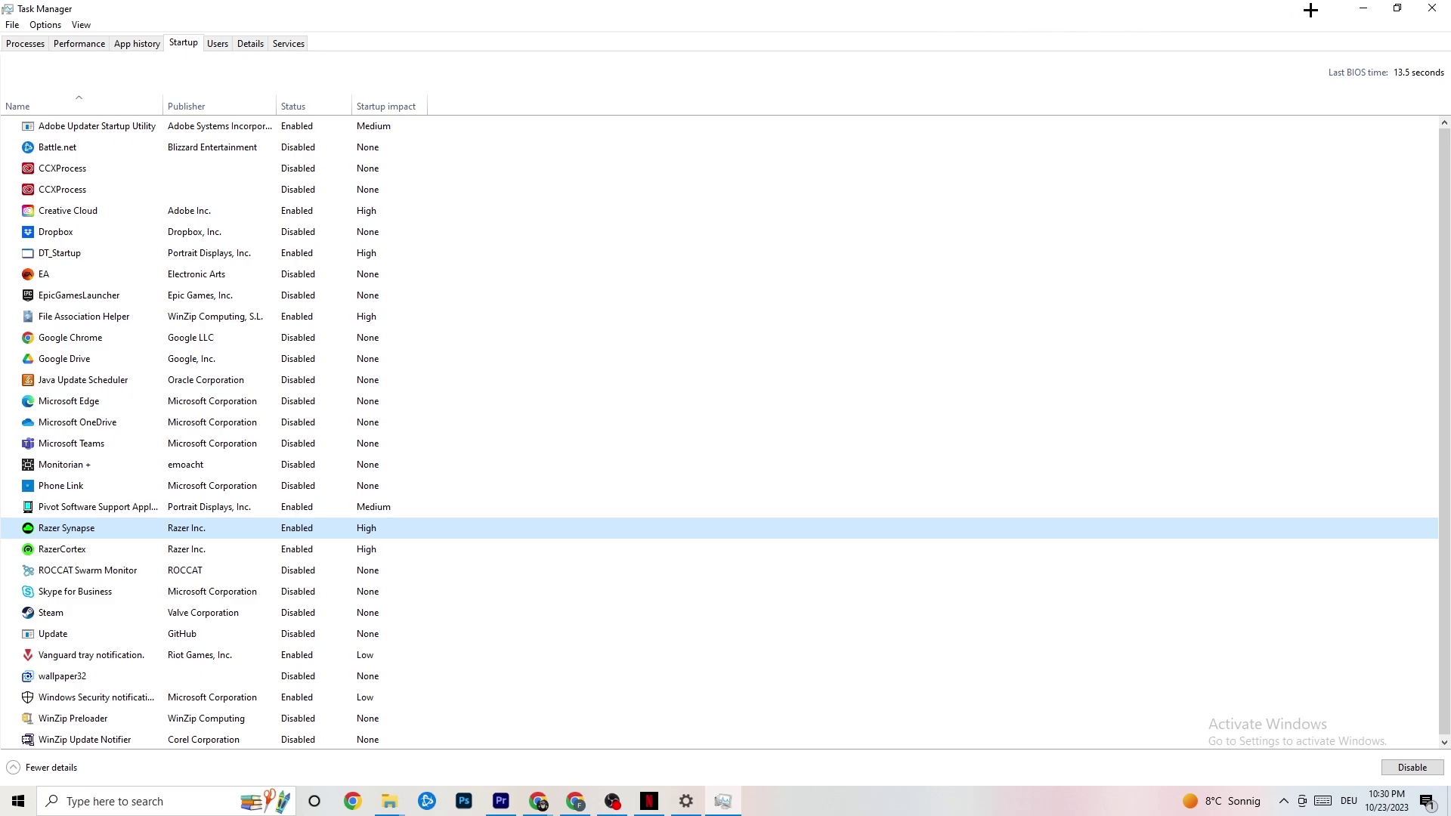
pyautogui.click(1424, 6)
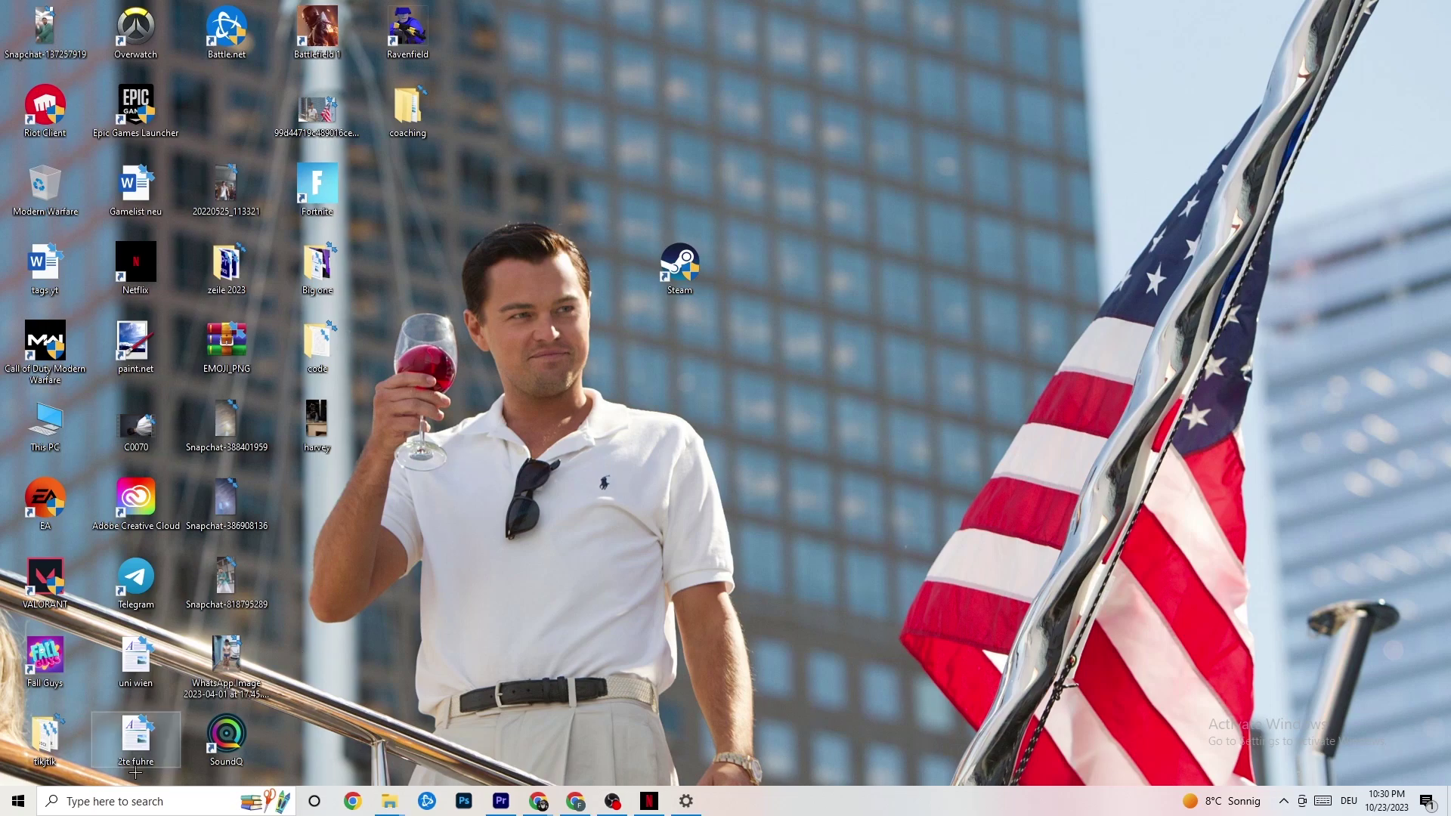
# Through Settings > System > Display, keep text and app scaling at 100% (Recommended)
pyautogui.click(12, 807)
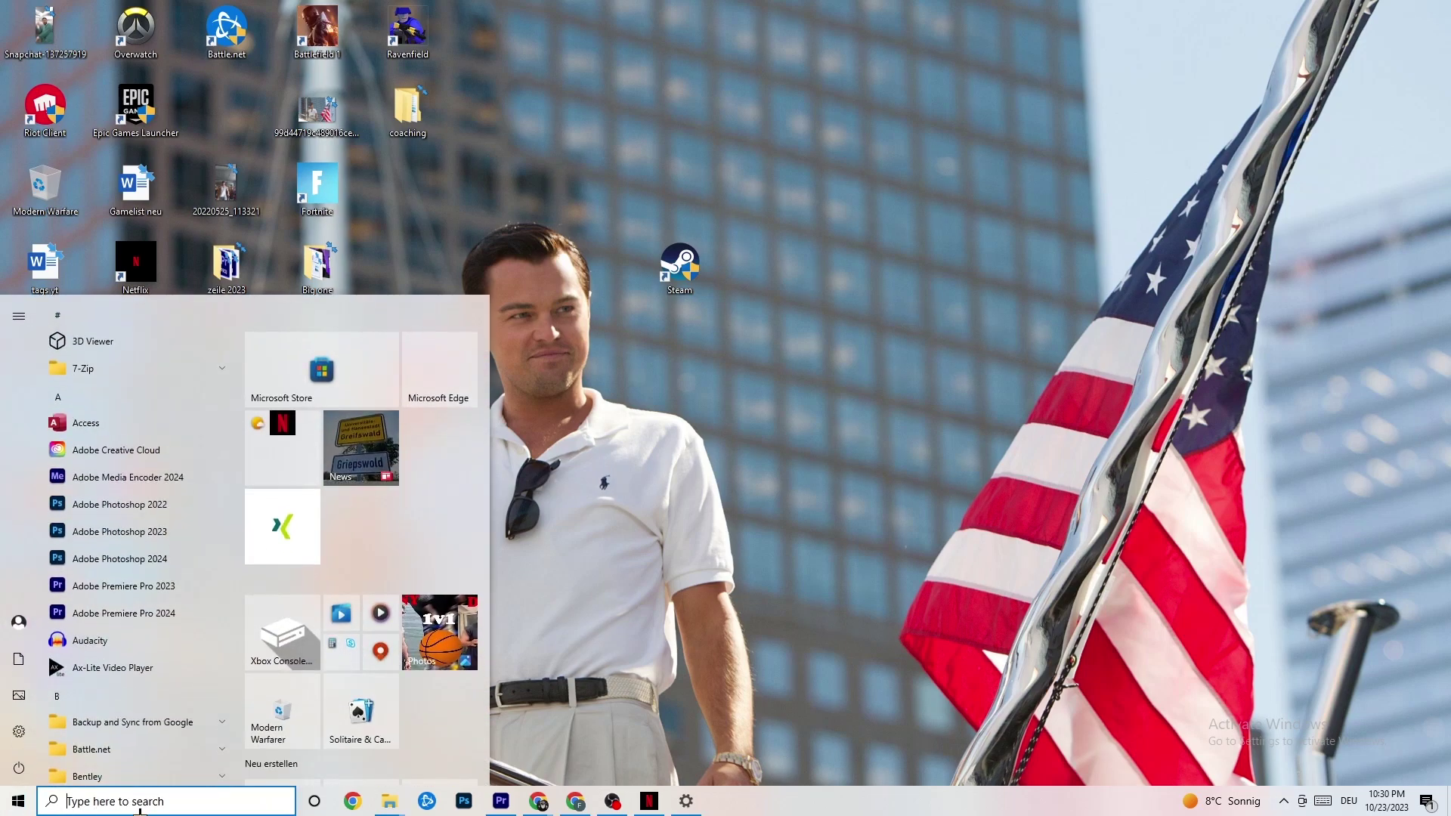
pyautogui.click(21, 731)
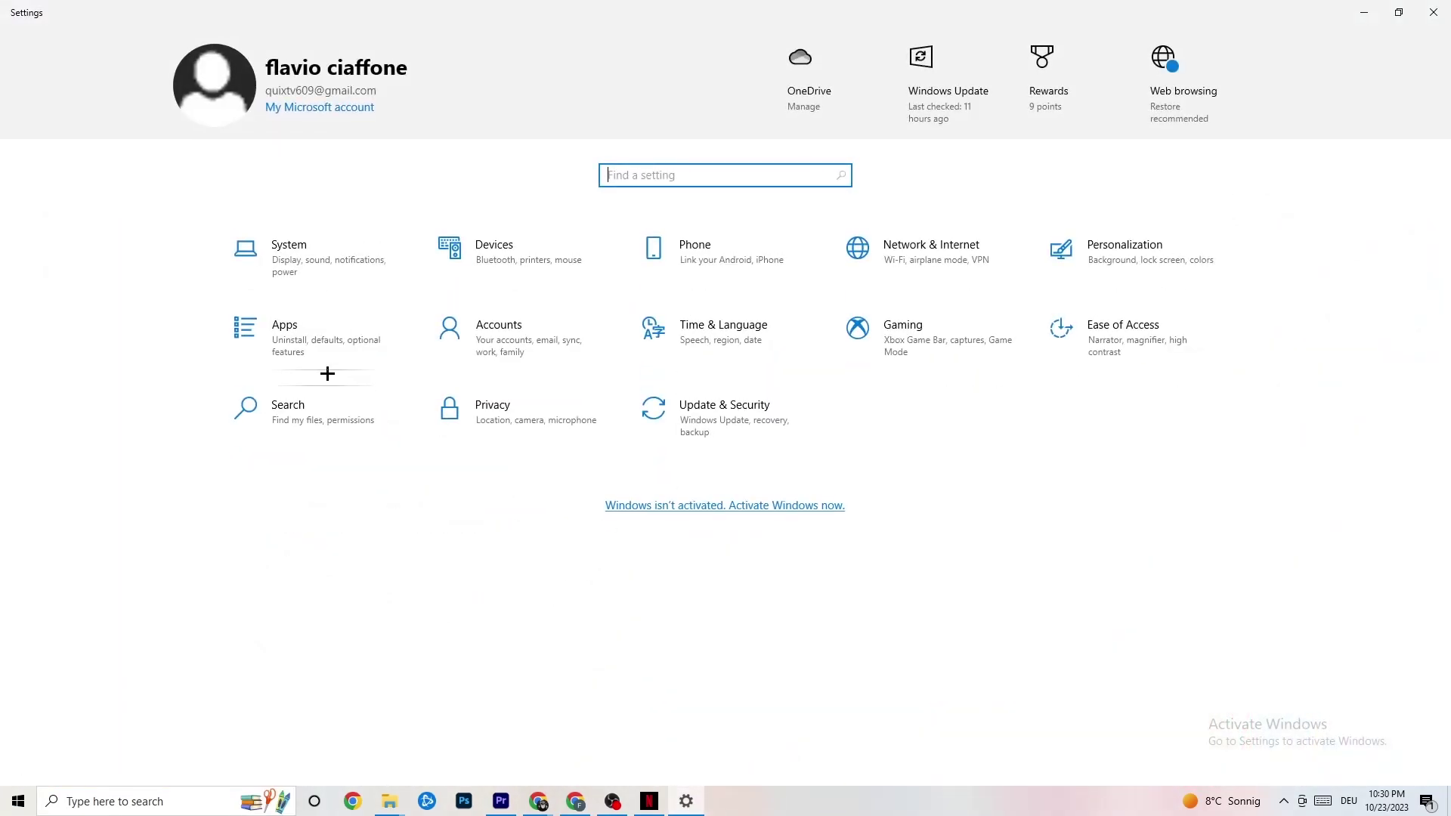
pyautogui.click(318, 255)
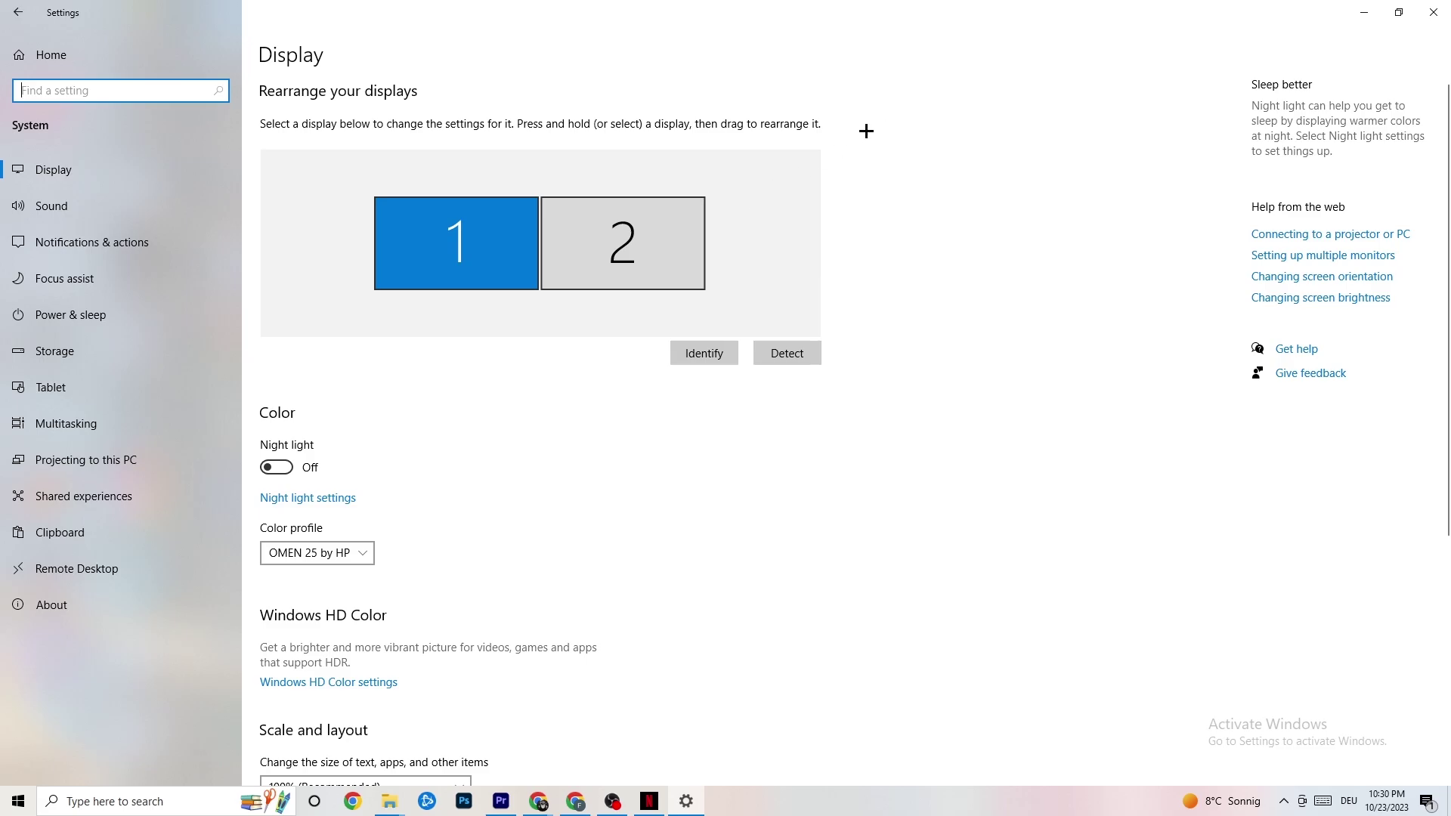
pyautogui.scroll(-5, 706, 170)
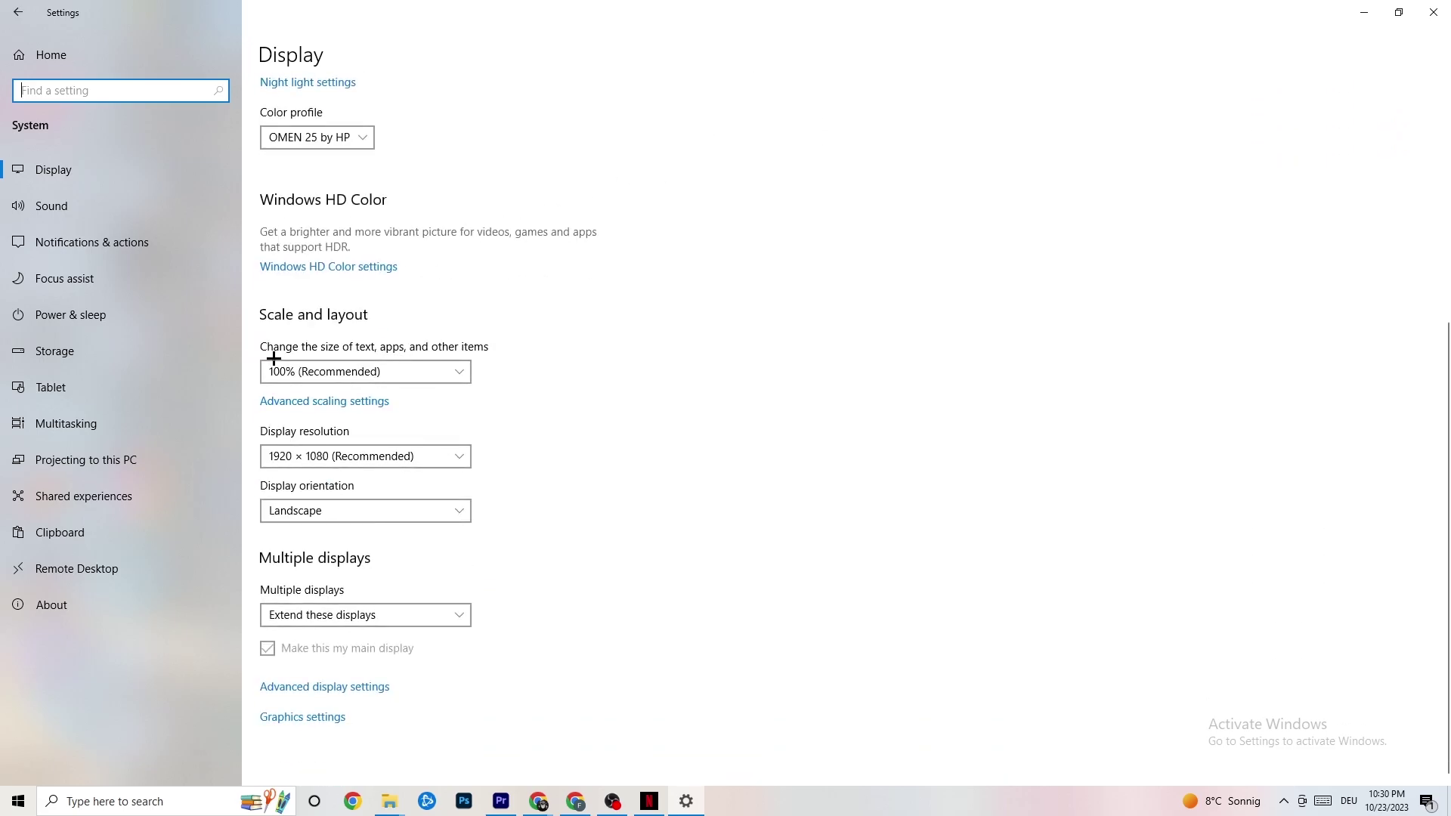
pyautogui.click(423, 371)
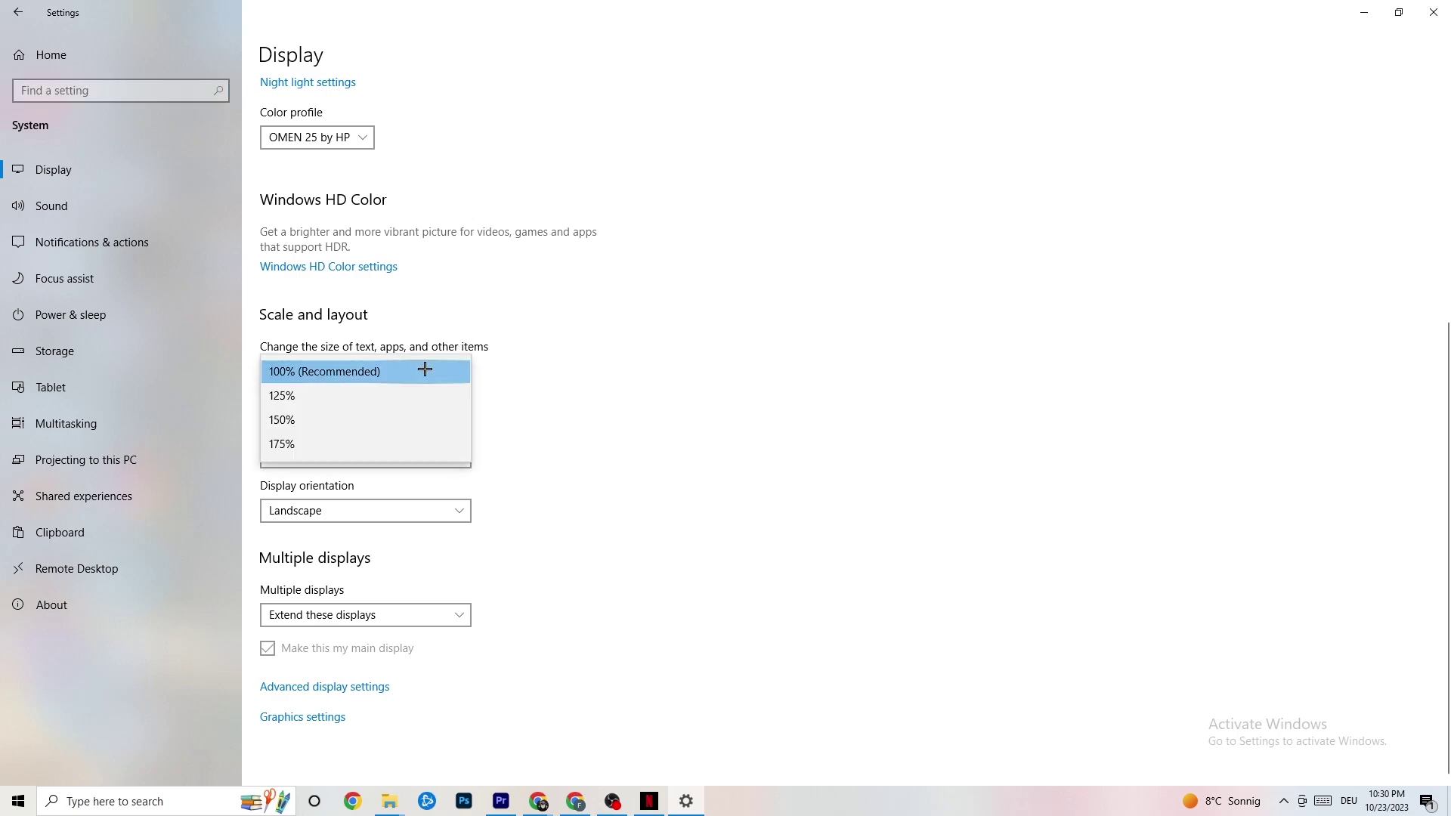
pyautogui.click(567, 291)
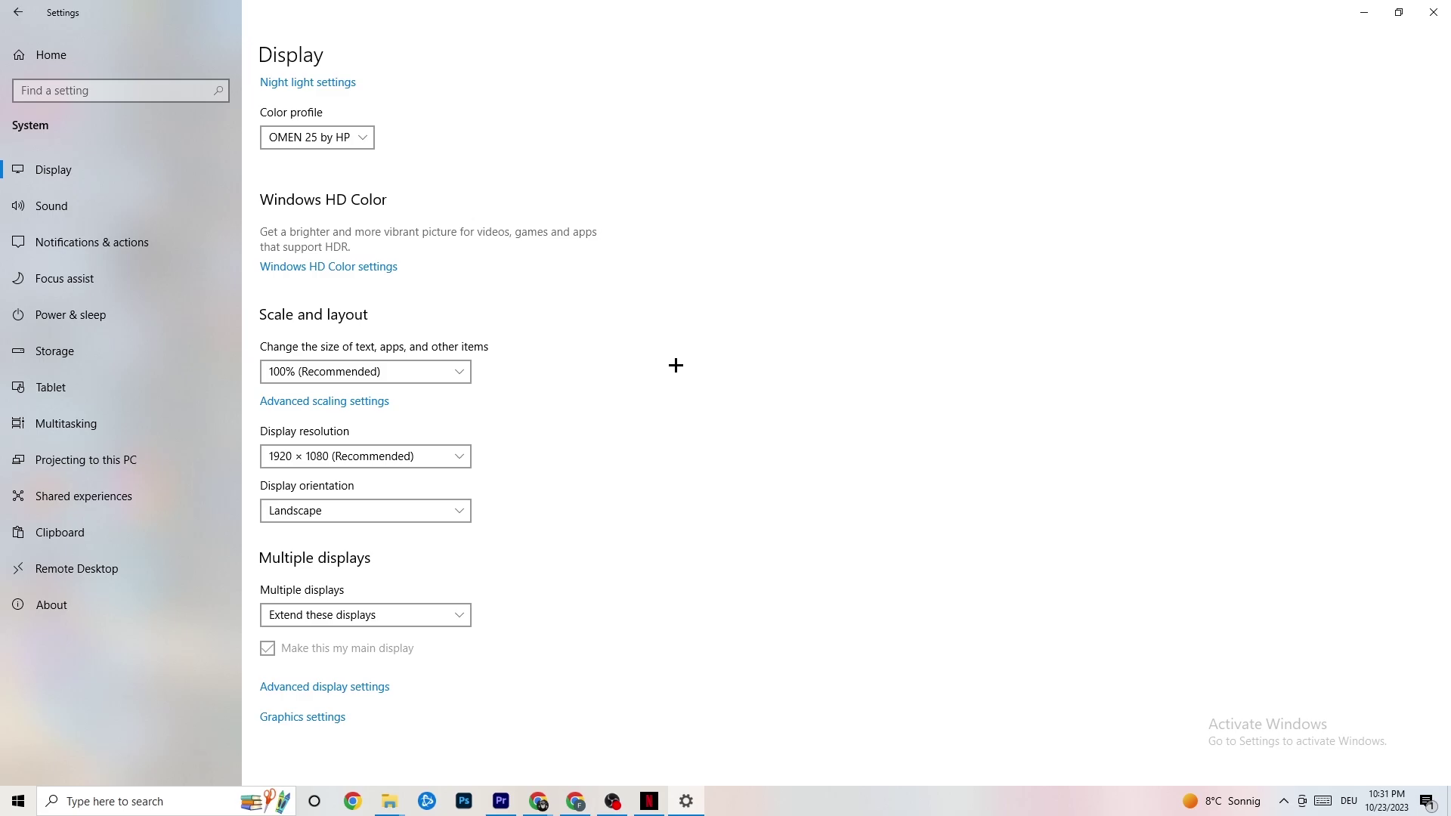
pyautogui.click(91, 313)
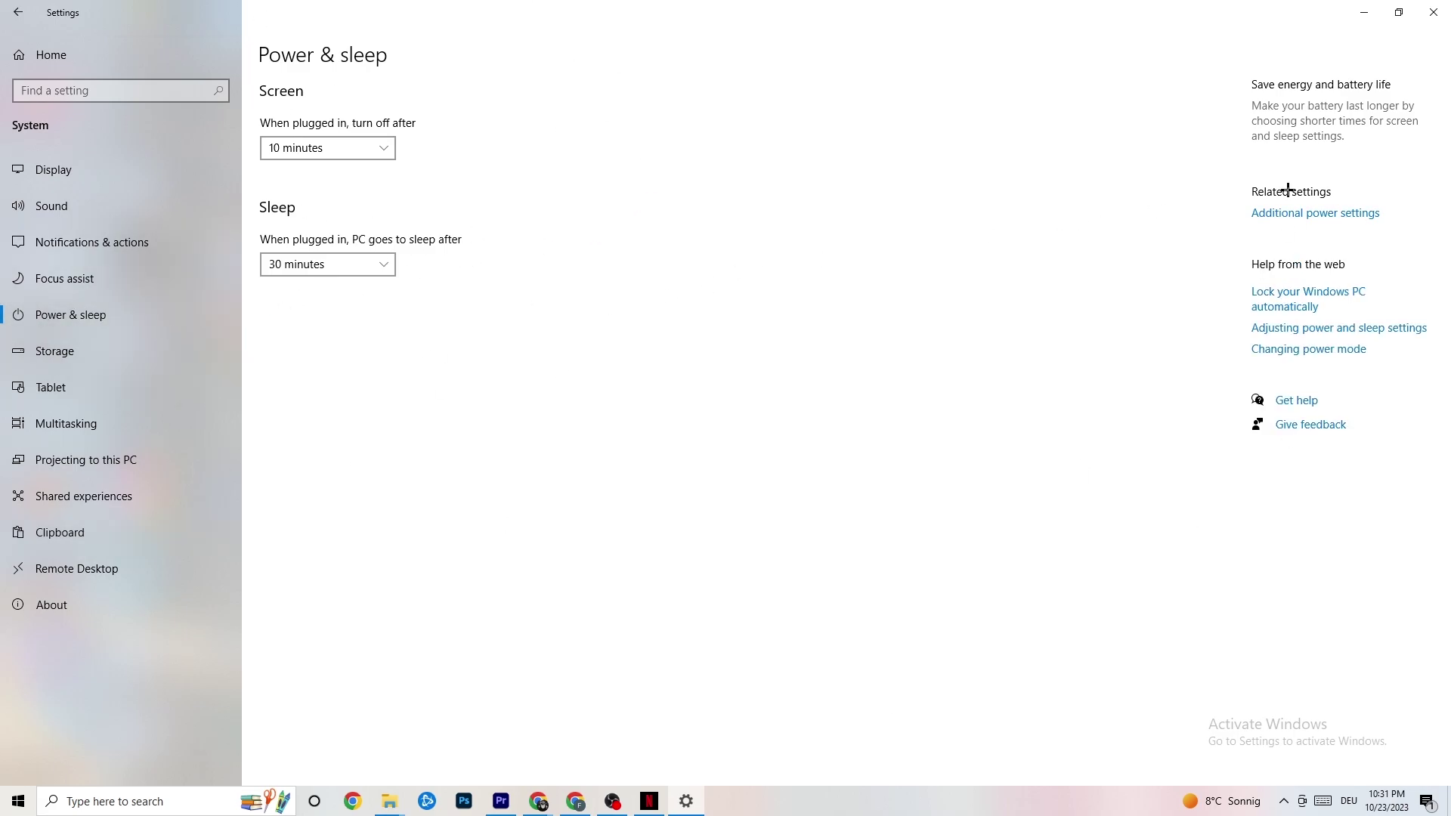
# Review the power plans in Power Options, keeping Balanced (recommended), and close the window
pyautogui.click(1344, 206)
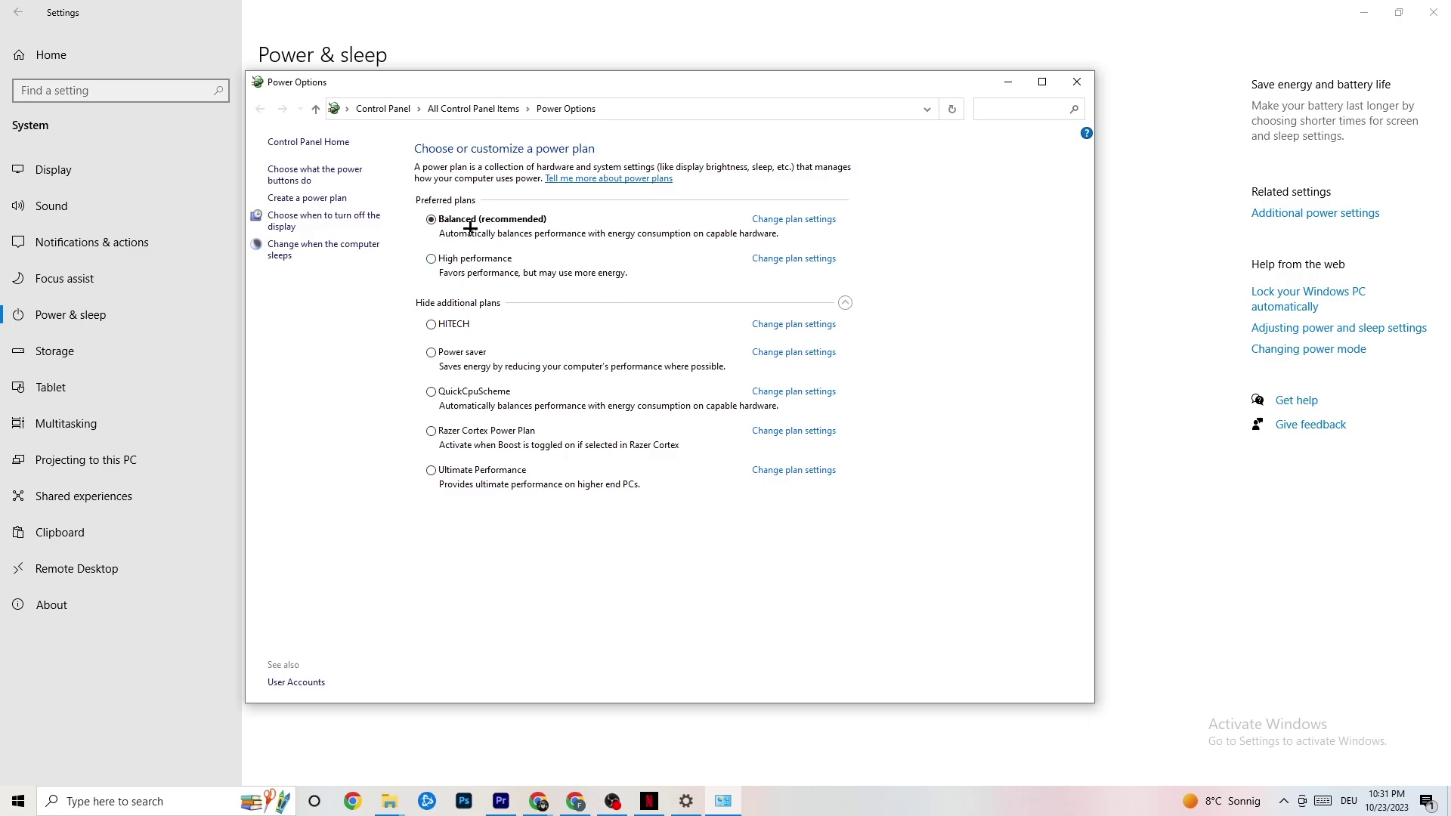
pyautogui.click(1076, 82)
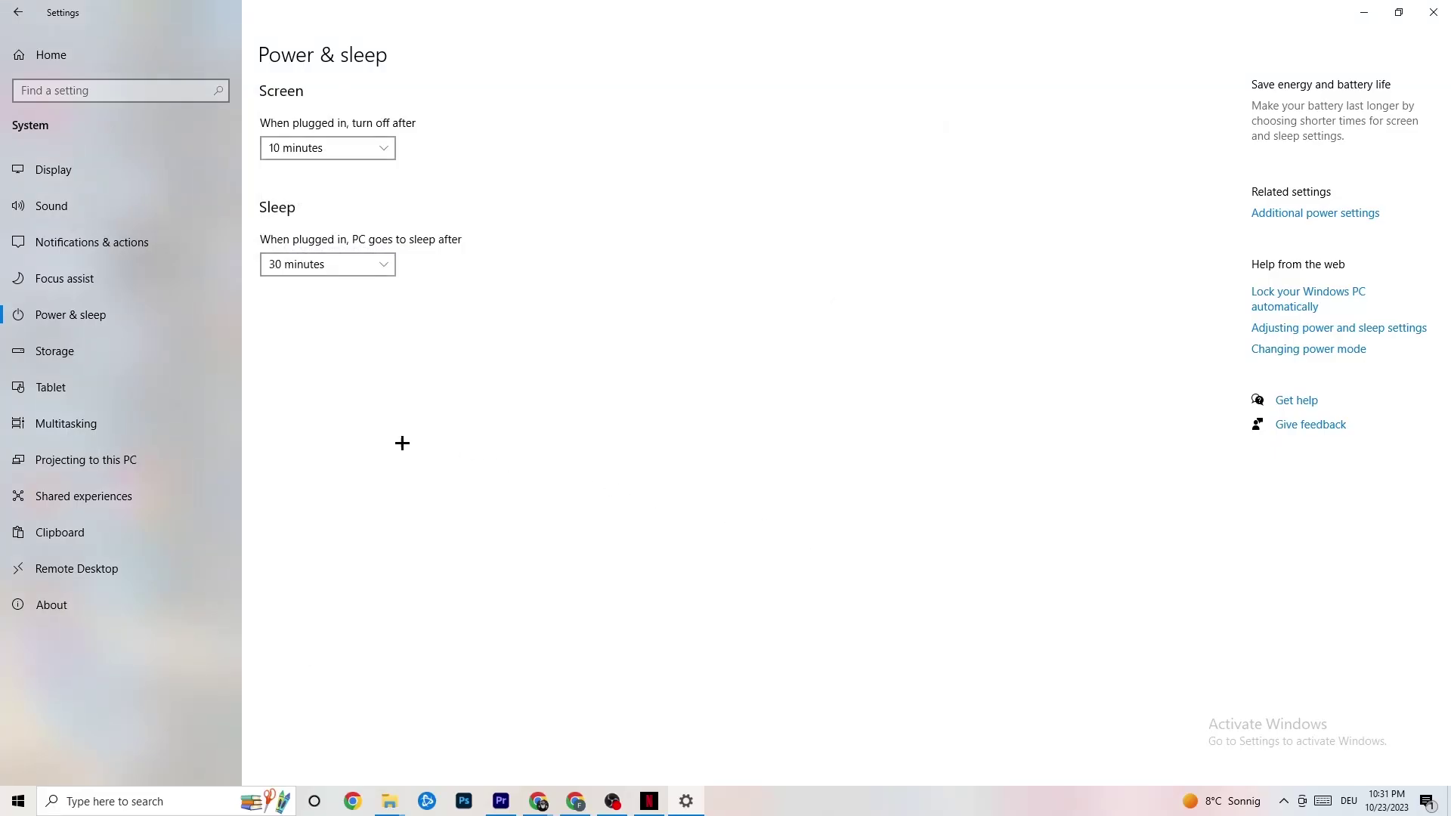
pyautogui.click(113, 351)
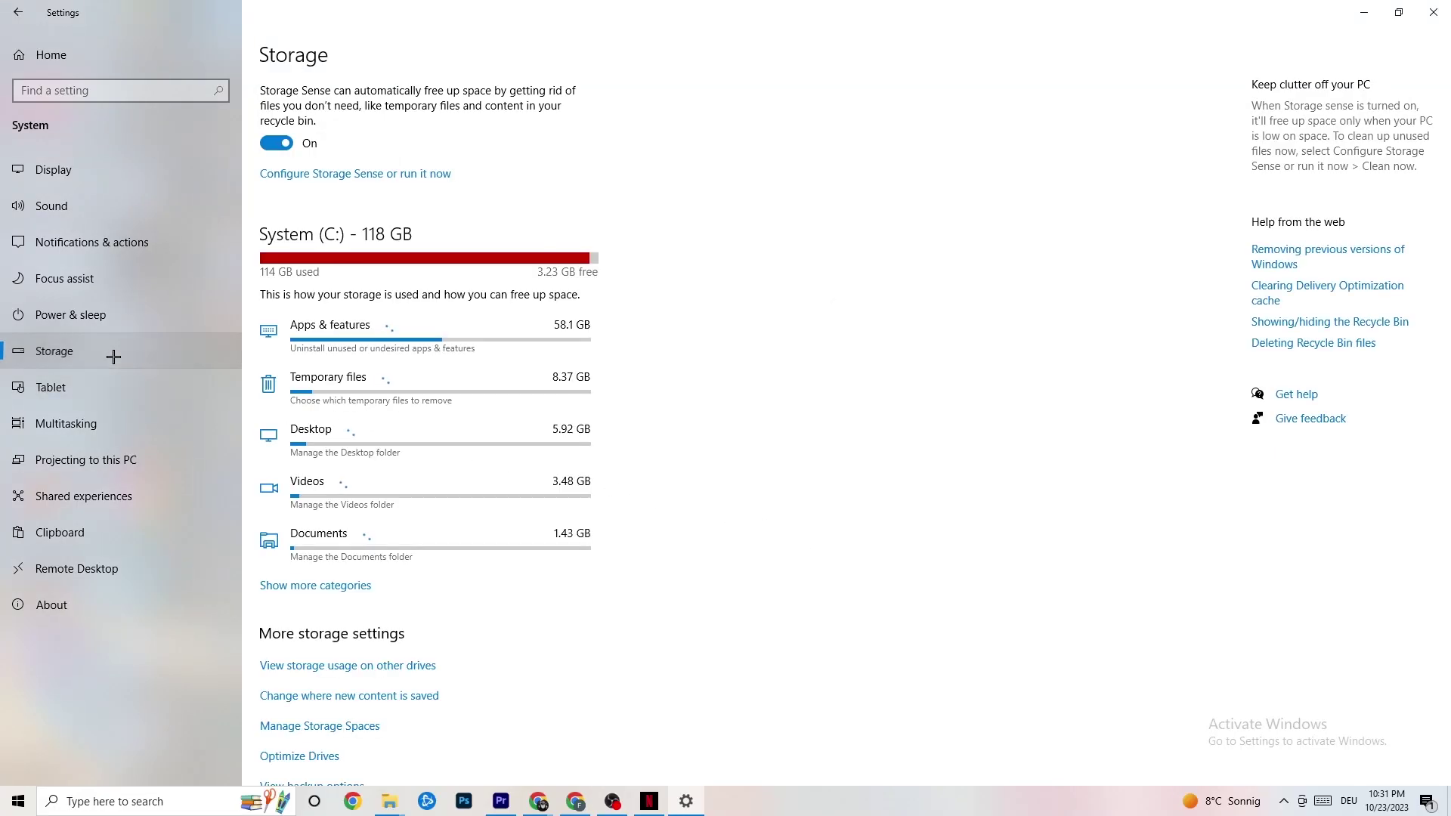
# Keep Storage Sense running every week with recycle bin files deleted after 14 days
pyautogui.click(343, 175)
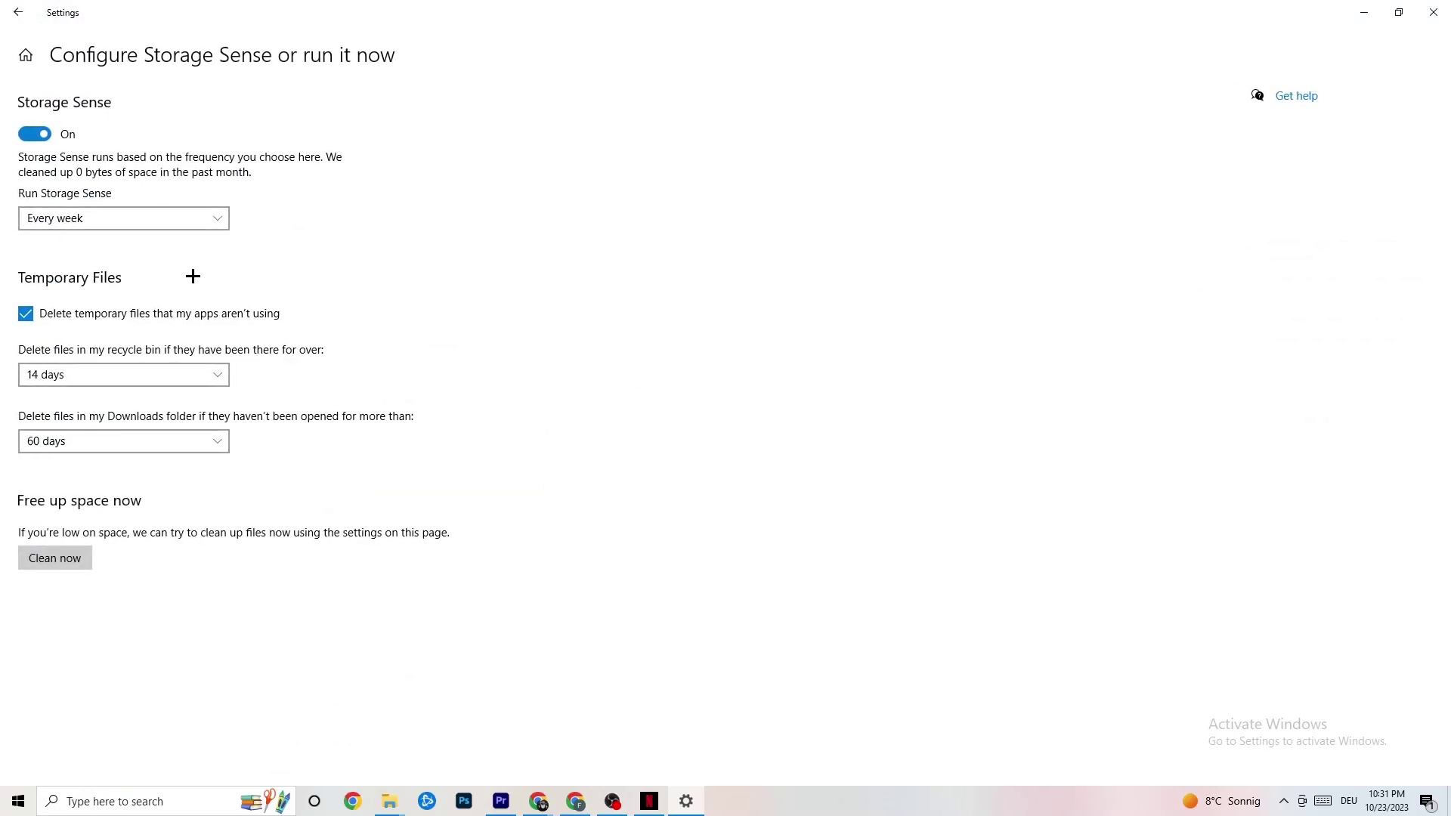
pyautogui.click(174, 220)
pyautogui.click(162, 220)
pyautogui.click(173, 219)
pyautogui.click(175, 223)
pyautogui.click(172, 374)
pyautogui.click(475, 307)
pyautogui.click(15, 9)
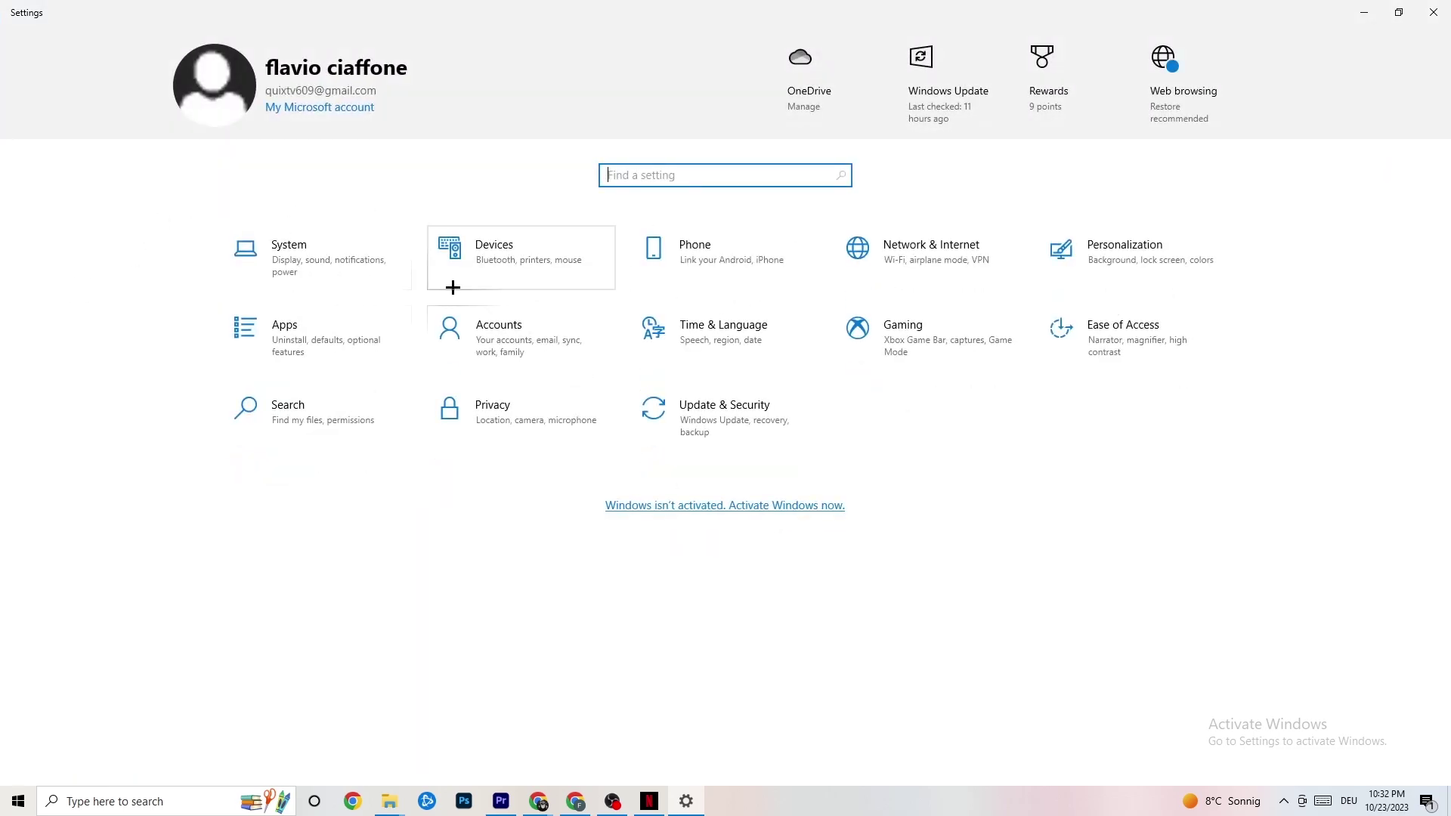
# Review Xbox Game Bar under Gaming, then view Captures with background recording off
pyautogui.click(966, 346)
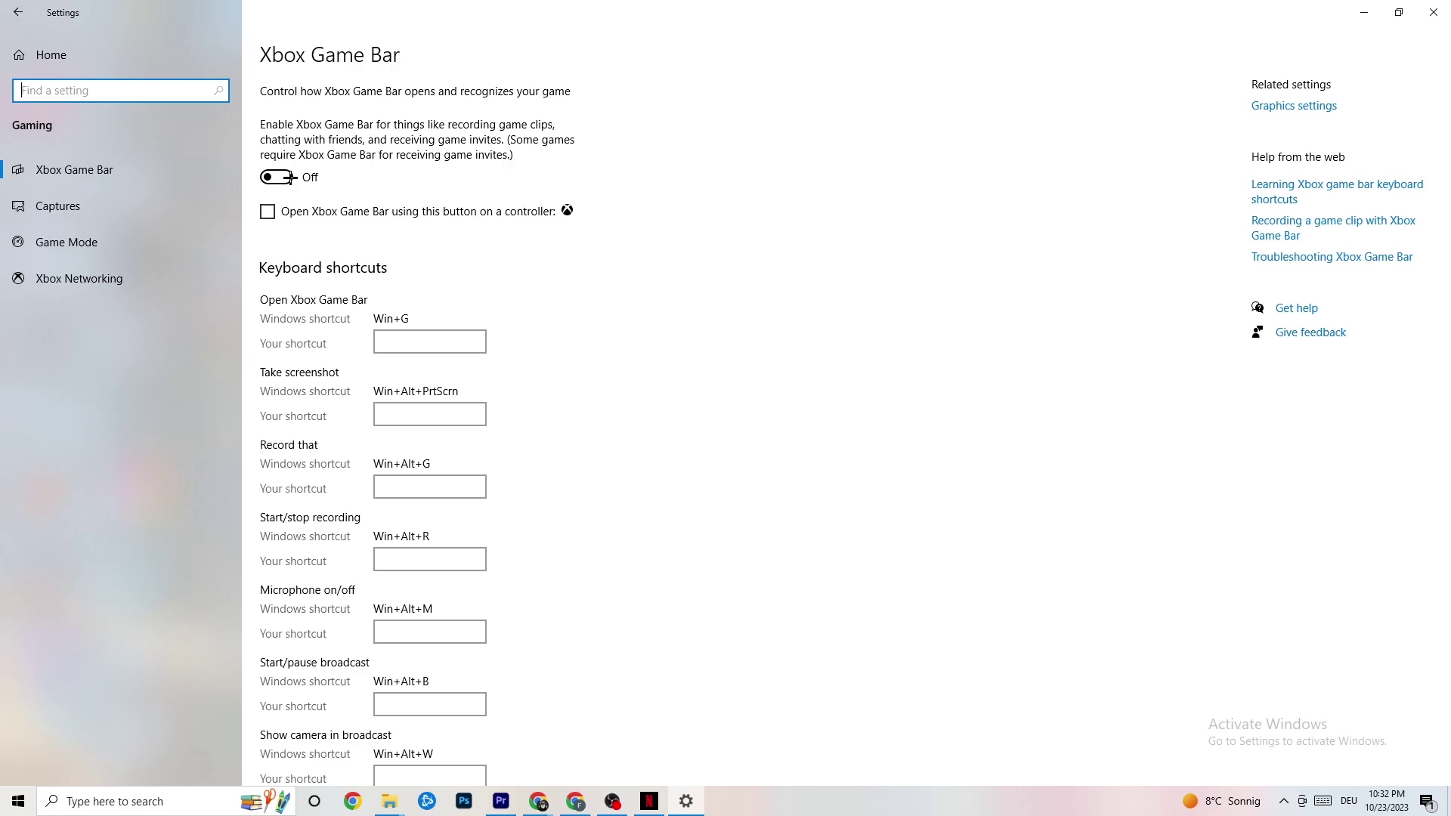
pyautogui.click(113, 206)
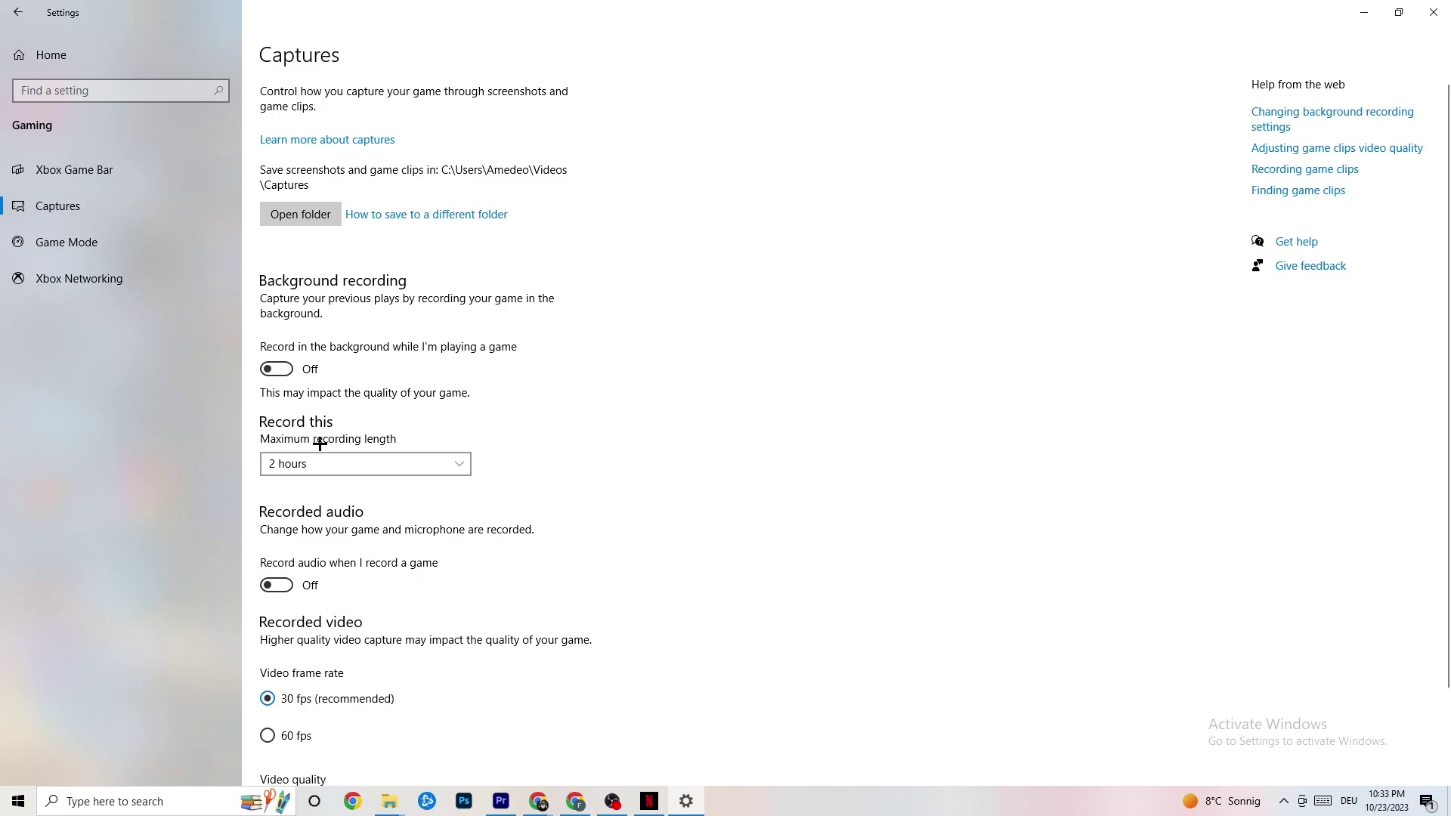
# Confirm Game Mode is On, then head from Settings home to Update & Security
pyautogui.click(130, 242)
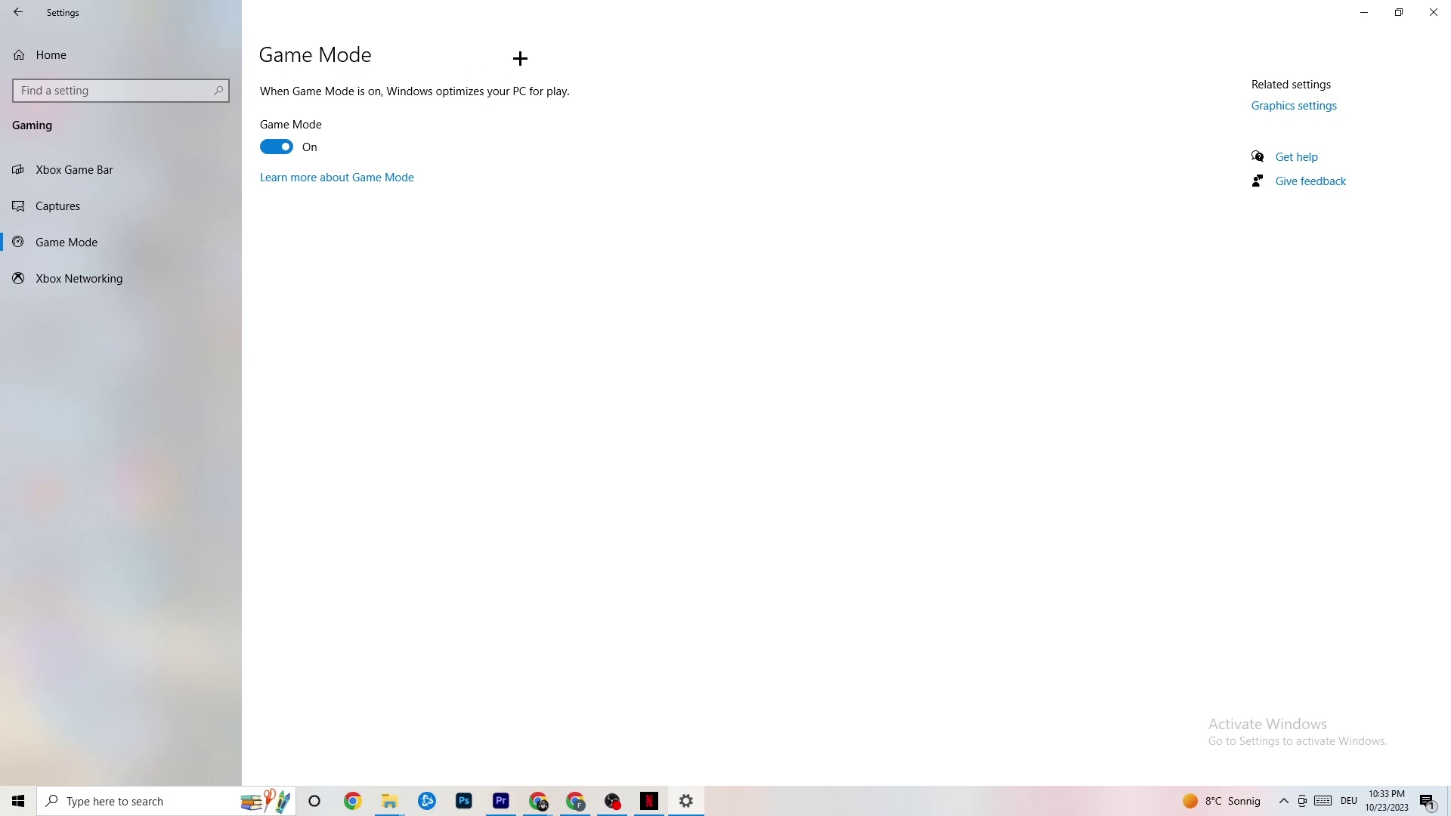
pyautogui.click(18, 12)
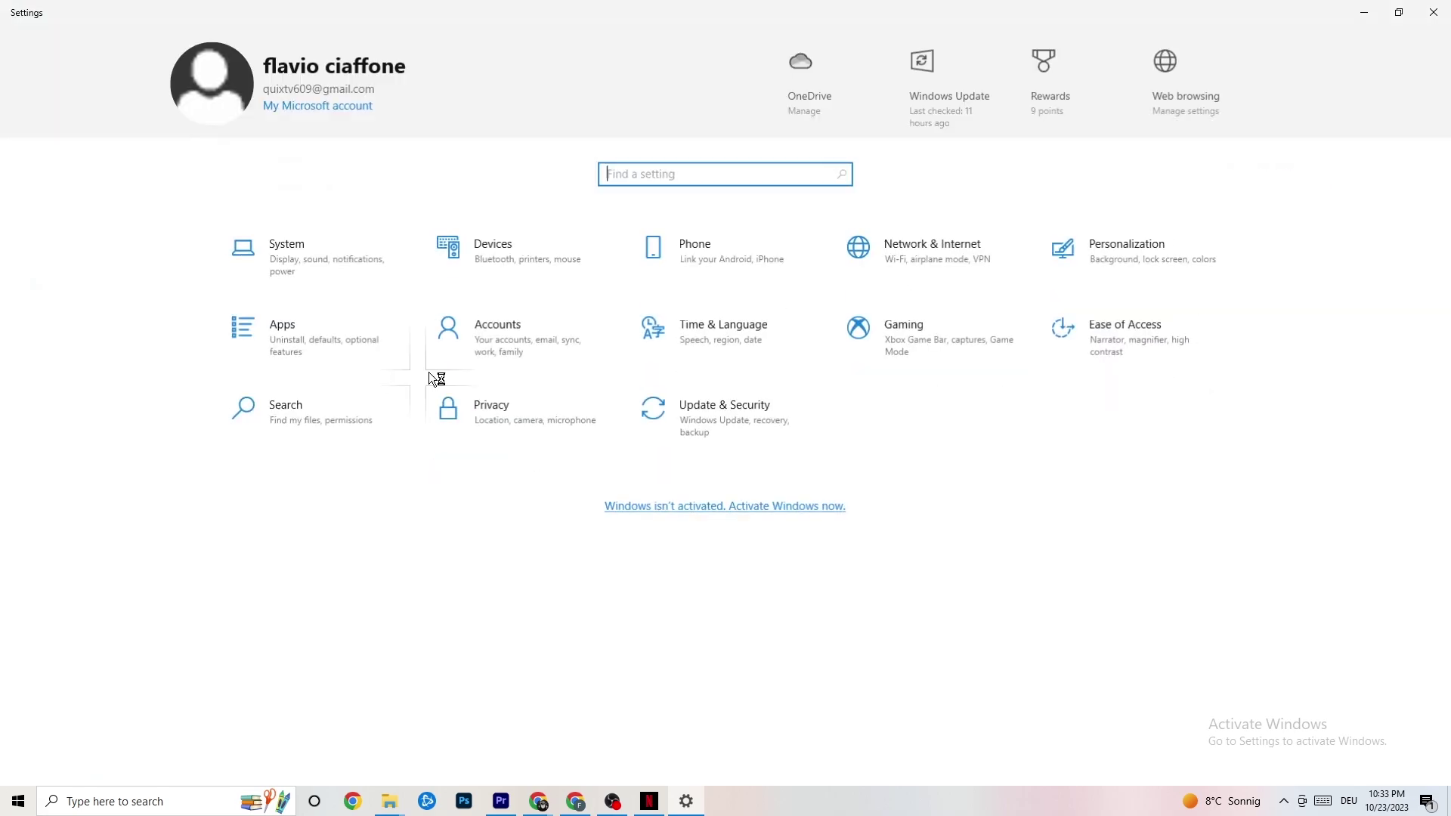
pyautogui.click(761, 430)
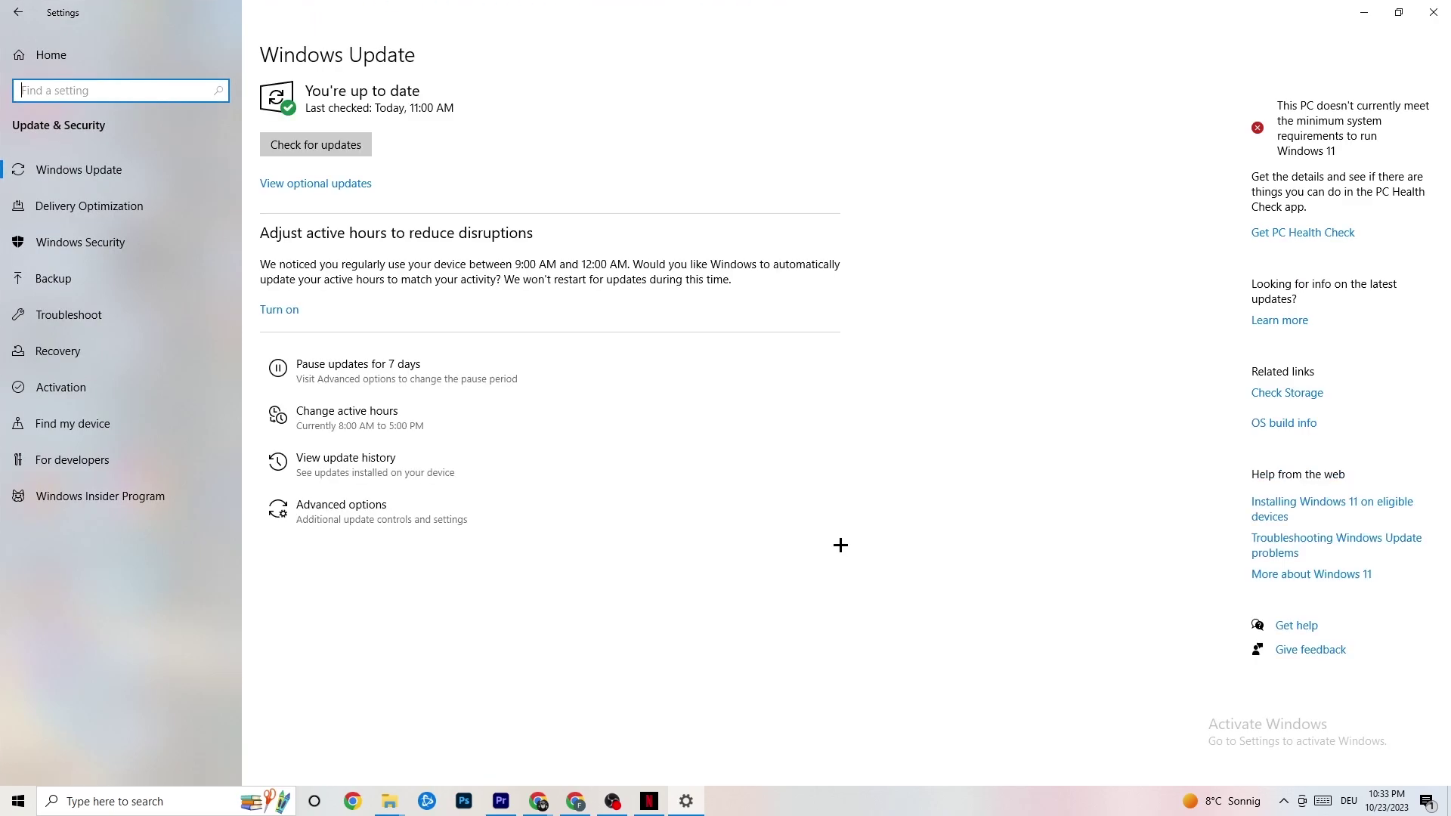
# Go to Troubleshoot, then back to Windows Update to confirm the PC is up to date
pyautogui.click(85, 306)
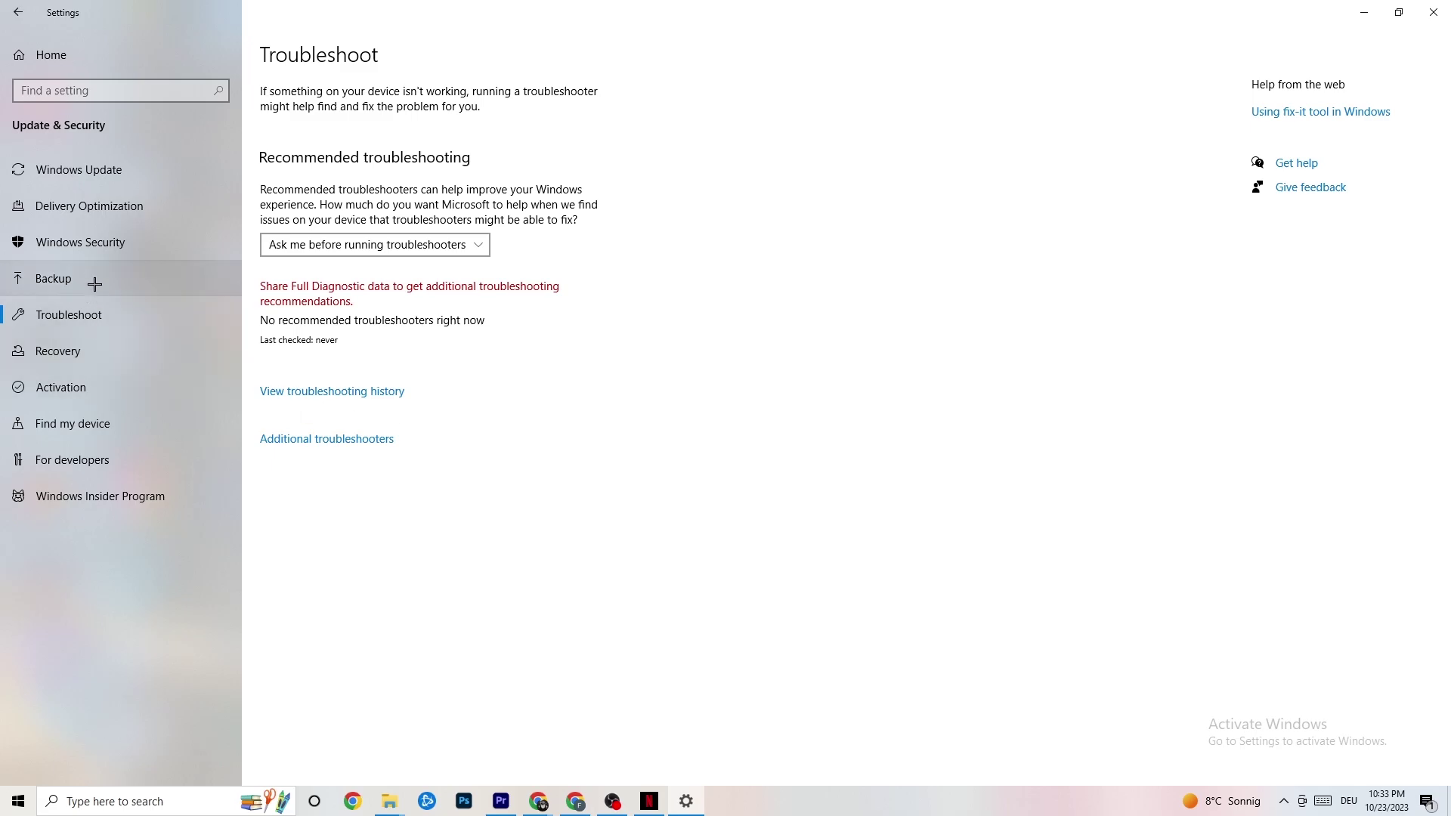
pyautogui.click(117, 178)
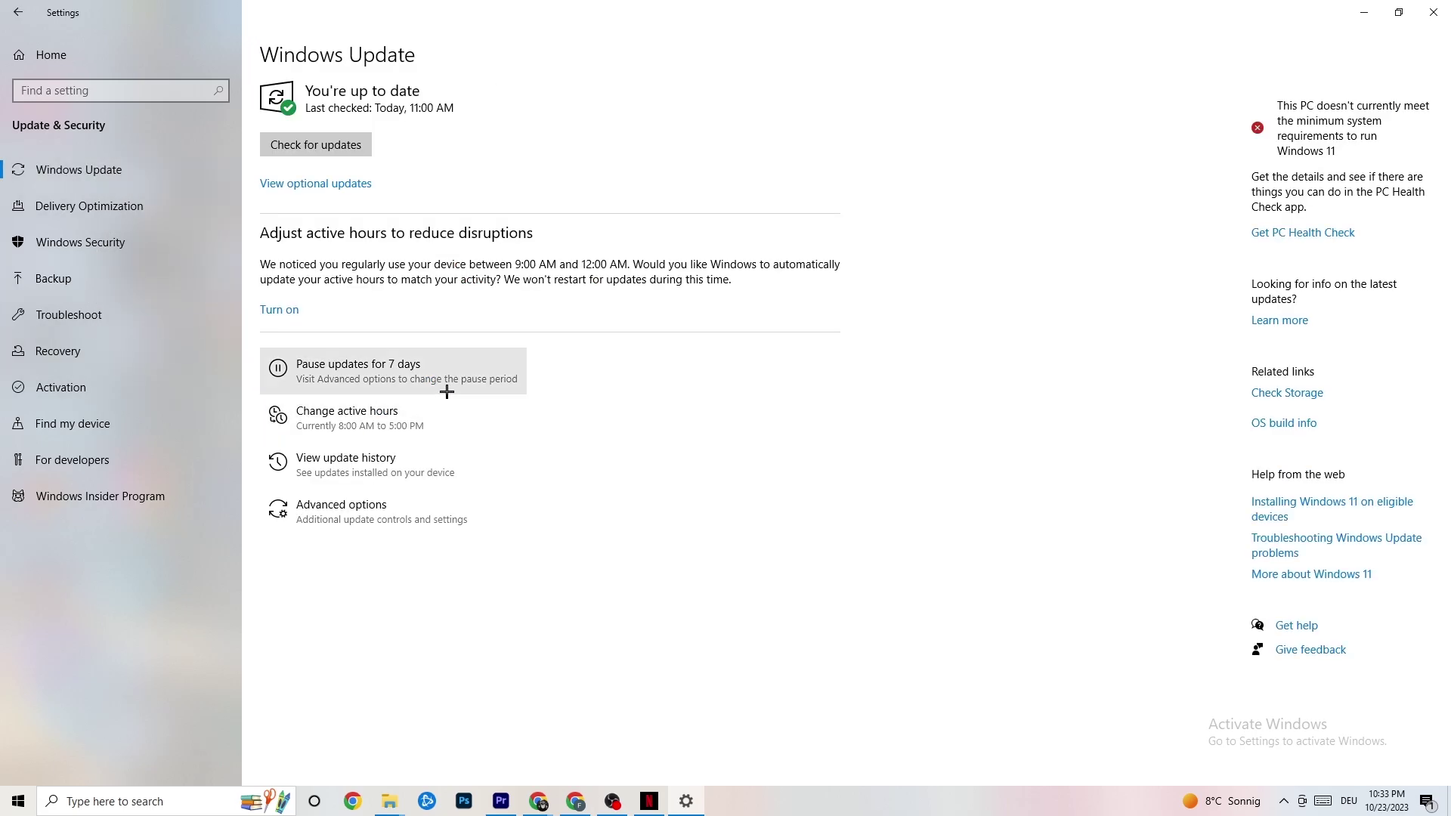